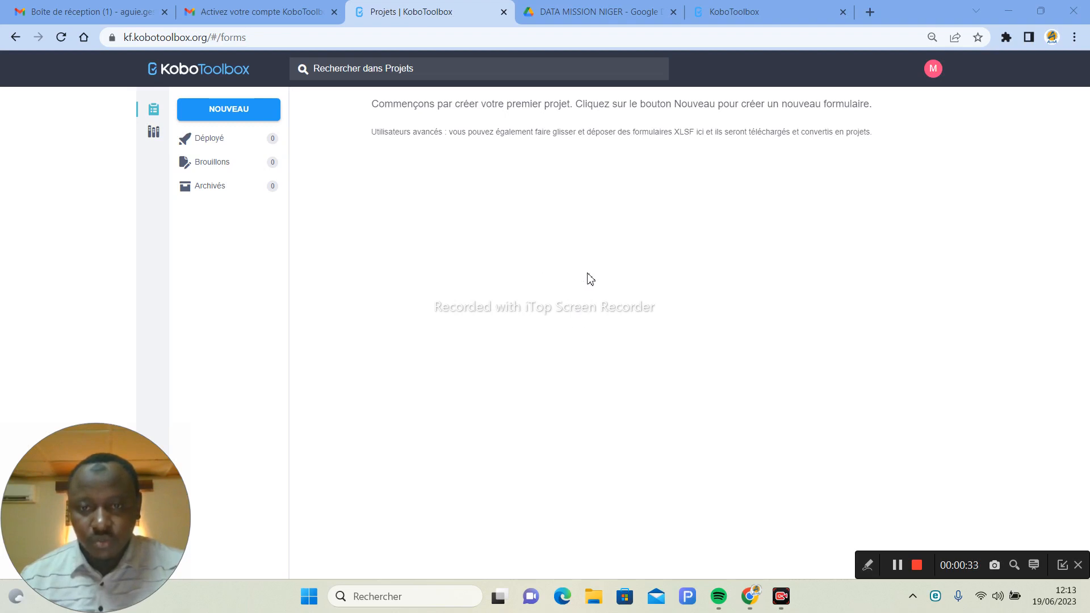
Step: Start a new project built from scratch and title it "Enquête de satisfaction"
{"action": "left_click", "coordinate": [232, 112]}
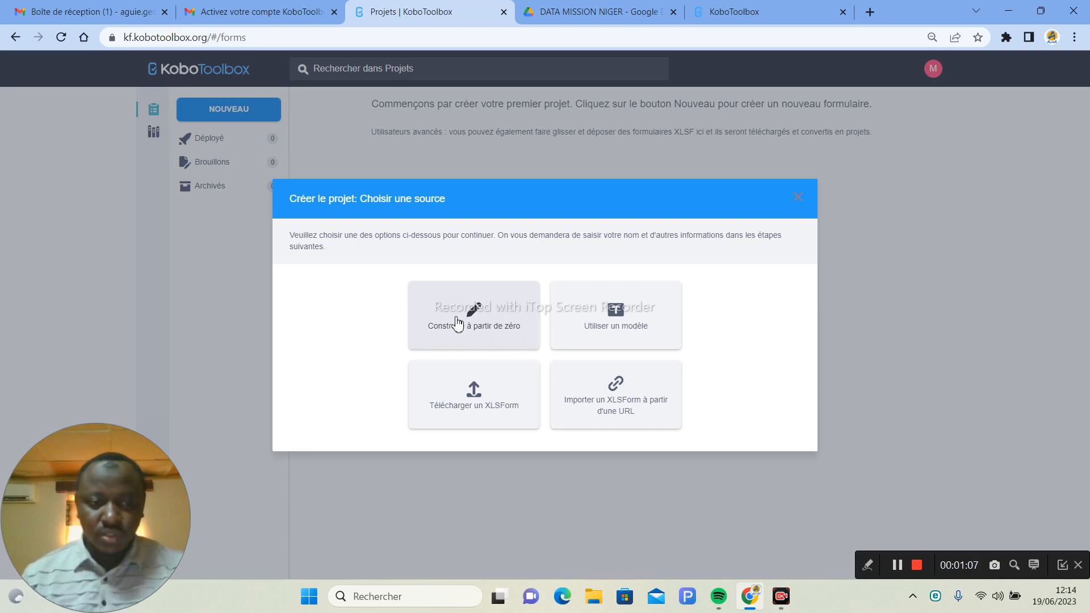
{"action": "left_click", "coordinate": [458, 323]}
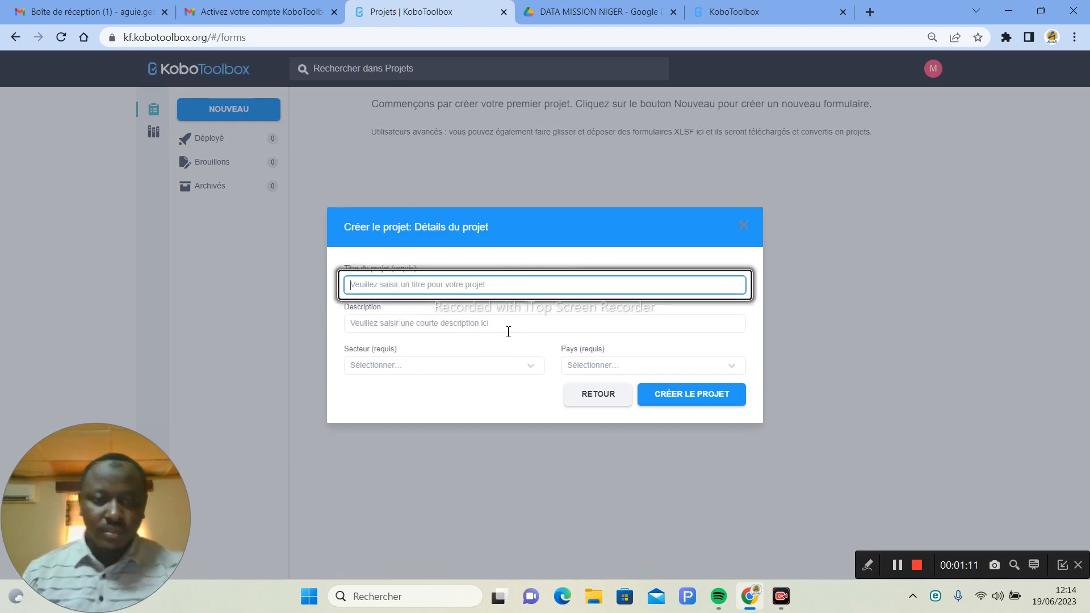
{"action": "type", "text": "Enquête"}
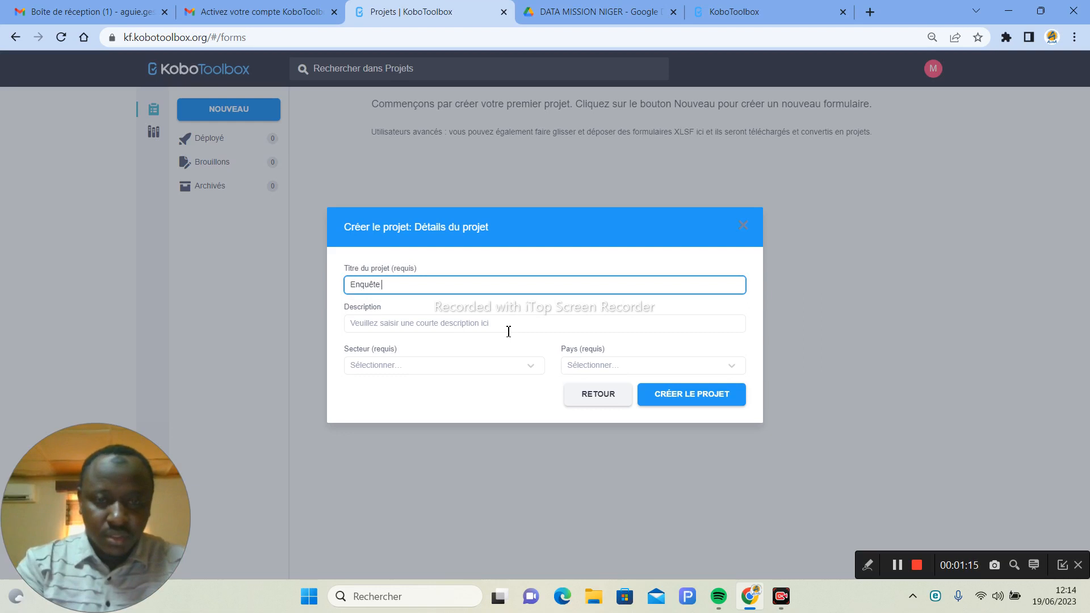
{"action": "type", "text": " de satis"}
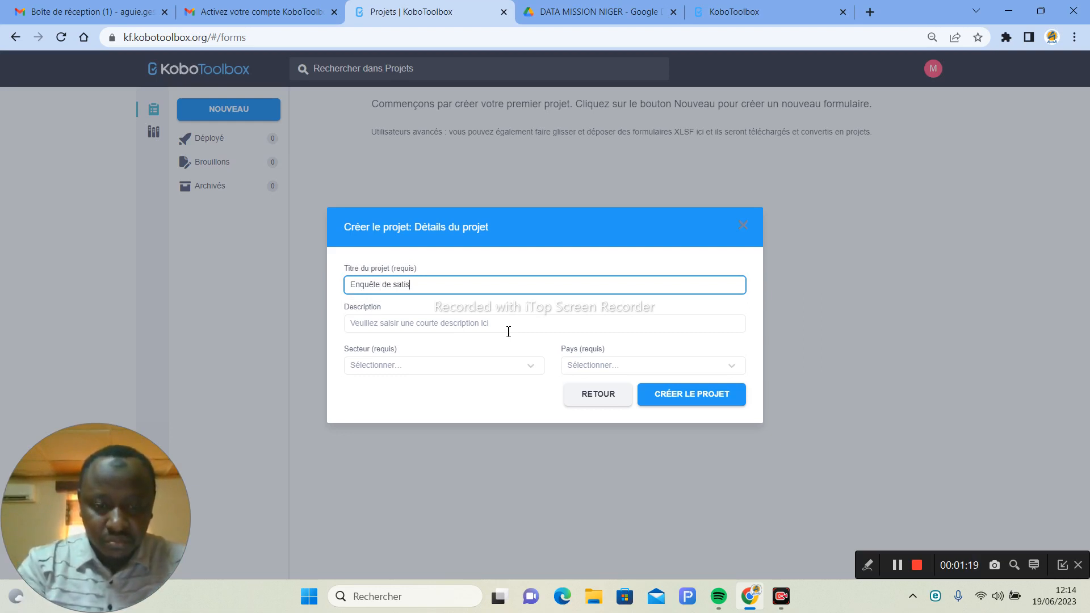
{"action": "type", "text": "faction"}
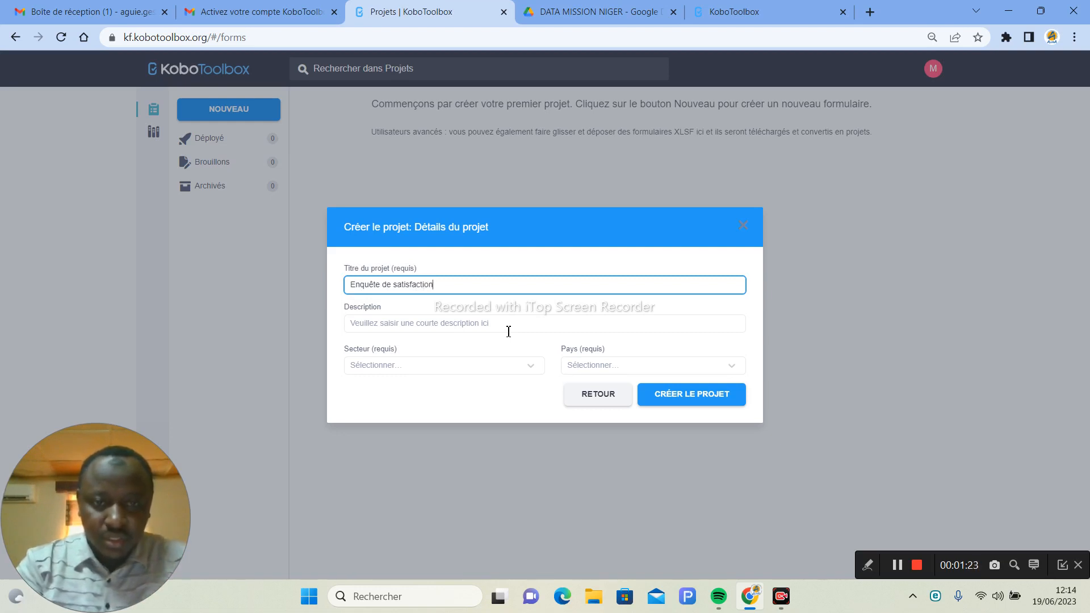
Step: Enter the project description "Voir si les clients sont satisfait des services fournis"
{"action": "left_click", "coordinate": [508, 331]}
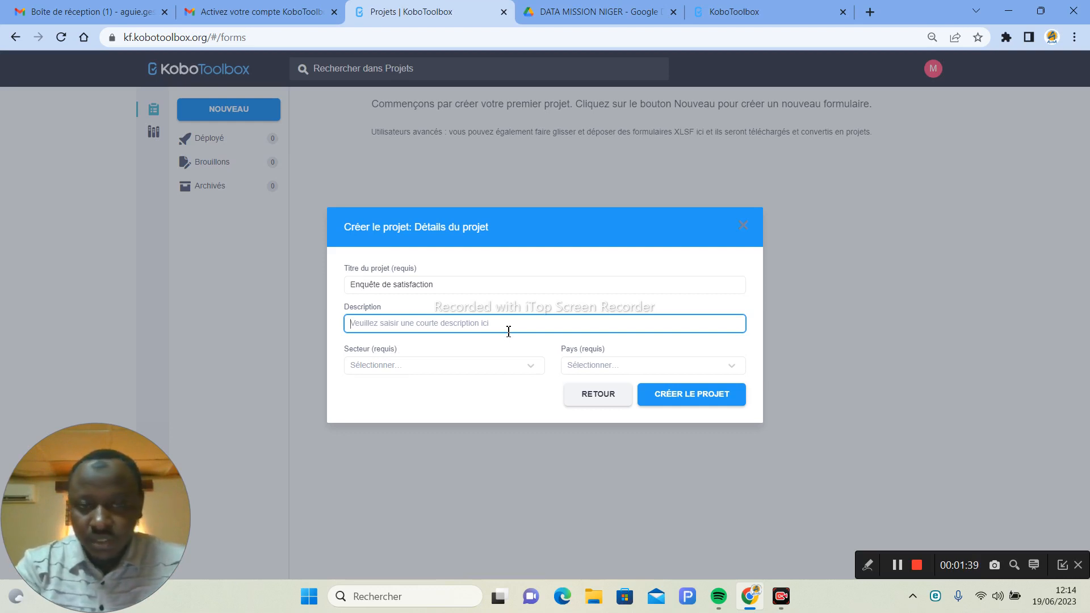
{"action": "type", "text": "Voir"}
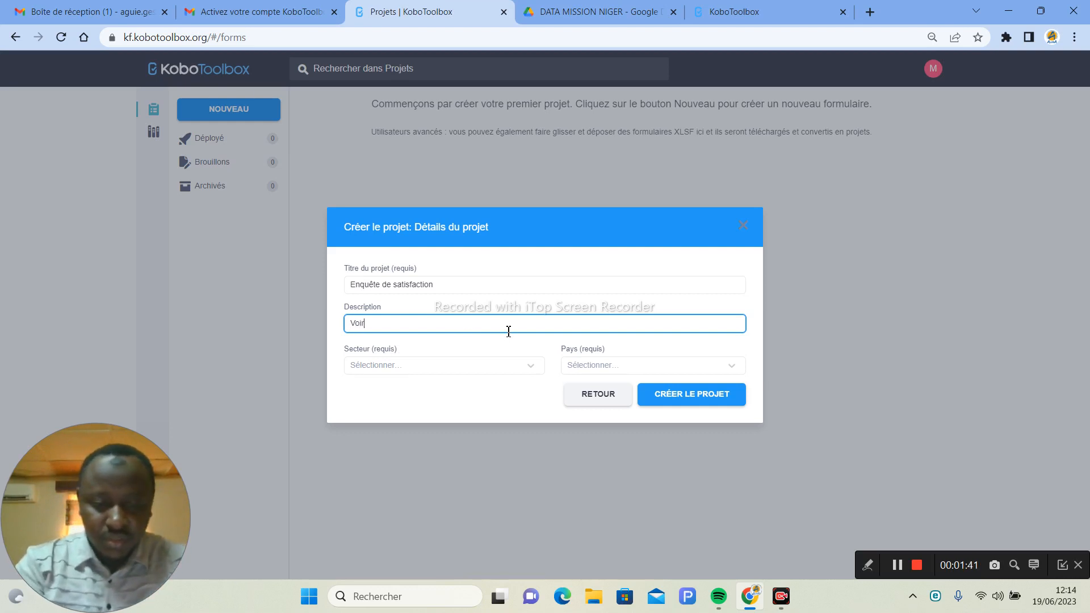
{"action": "type", "text": " si les c"}
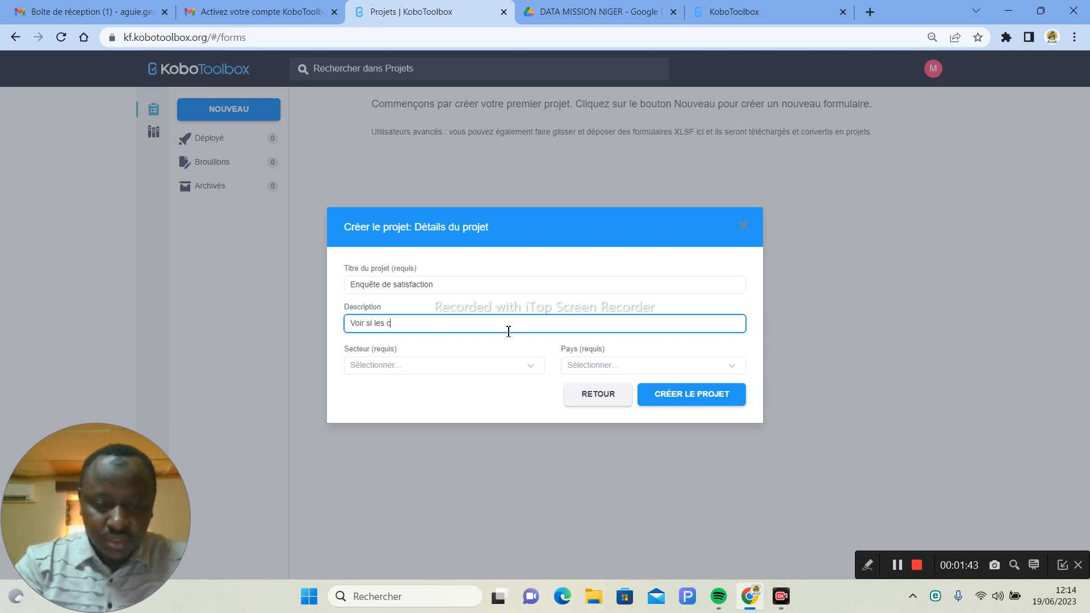
{"action": "type", "text": "lients sonts sont"}
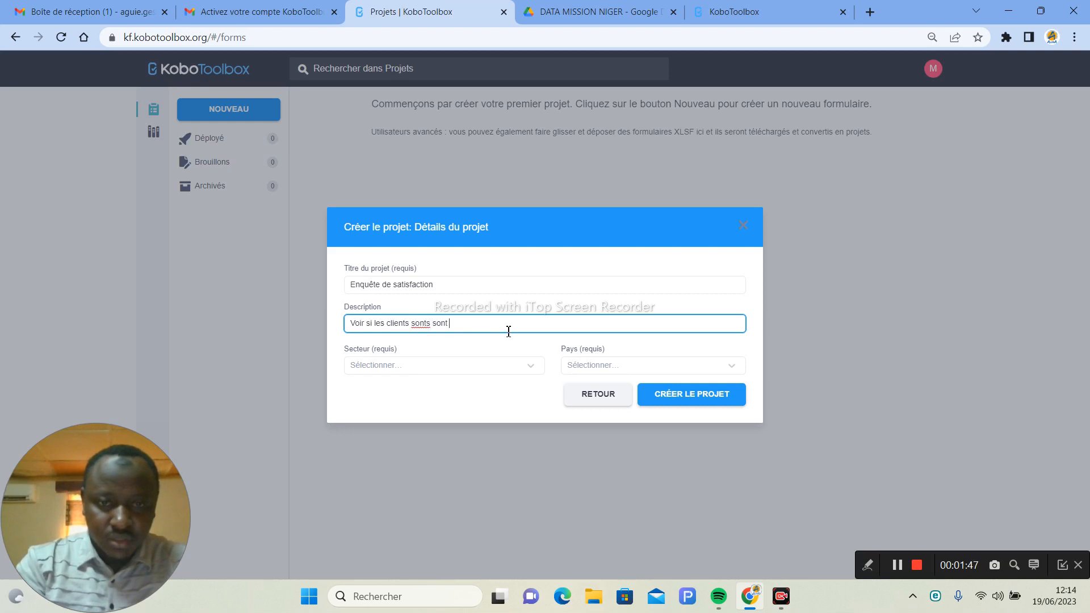
{"action": "key", "text": "BackSpace"}
{"action": "key", "text": "BackSpace"}
{"action": "key", "text": "BackSpace"}
{"action": "key", "text": "BackSpace"}
{"action": "type", "text": "satidsfait"}
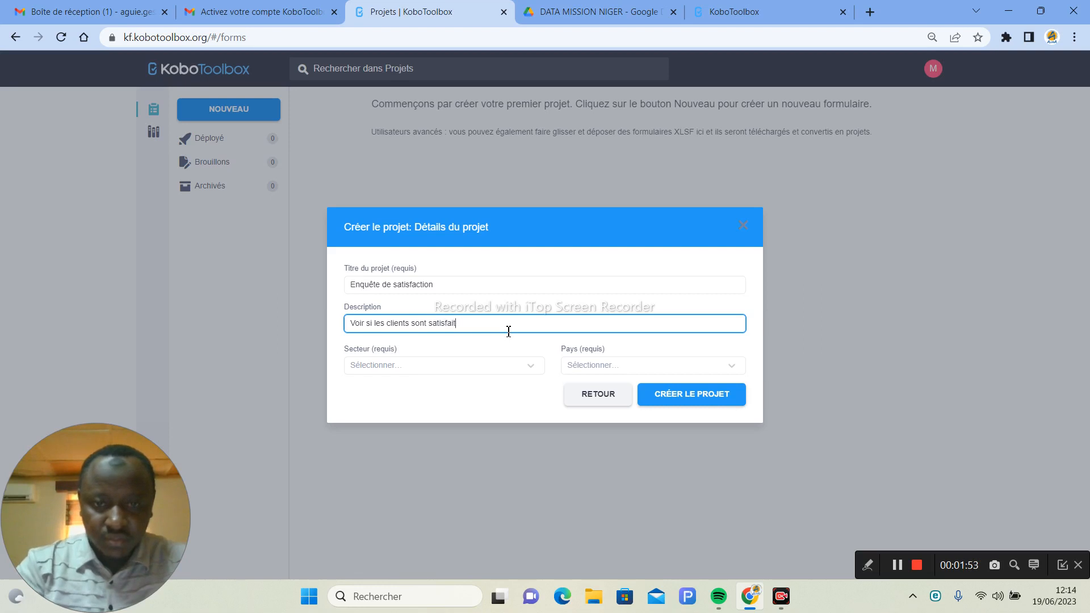
{"action": "type", "text": " des services fournis"}
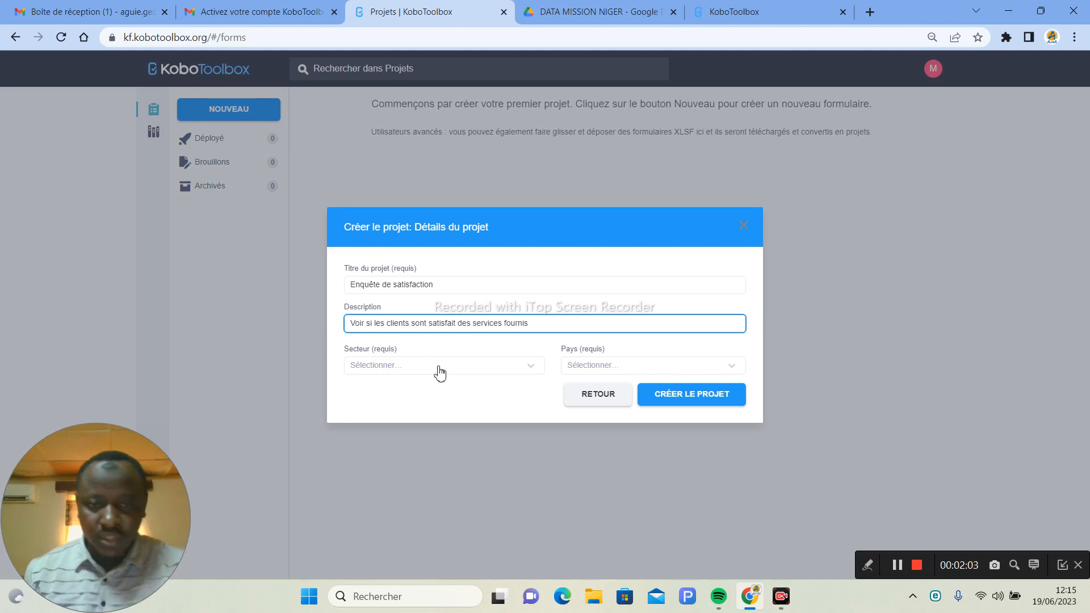
Step: Set the project's sector to Other
{"action": "left_click", "coordinate": [488, 373]}
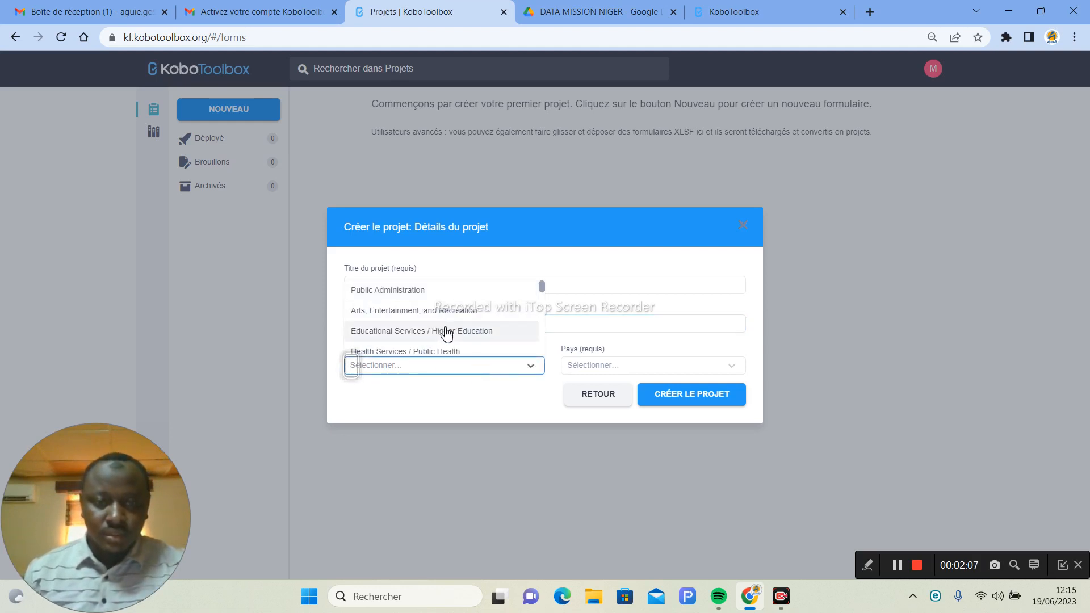
{"action": "scroll", "coordinate": [471, 349], "scroll_direction": "down", "scroll_amount": 10}
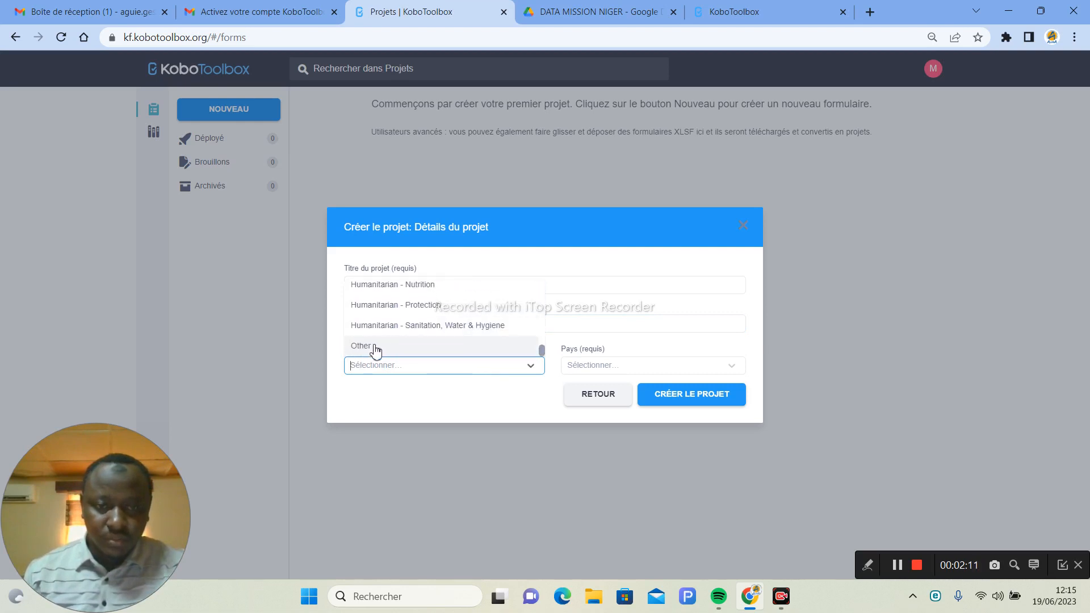
{"action": "scroll", "coordinate": [391, 348], "scroll_direction": "up", "scroll_amount": 3}
{"action": "scroll", "coordinate": [391, 349], "scroll_direction": "down", "scroll_amount": 3}
{"action": "left_click", "coordinate": [380, 353]}
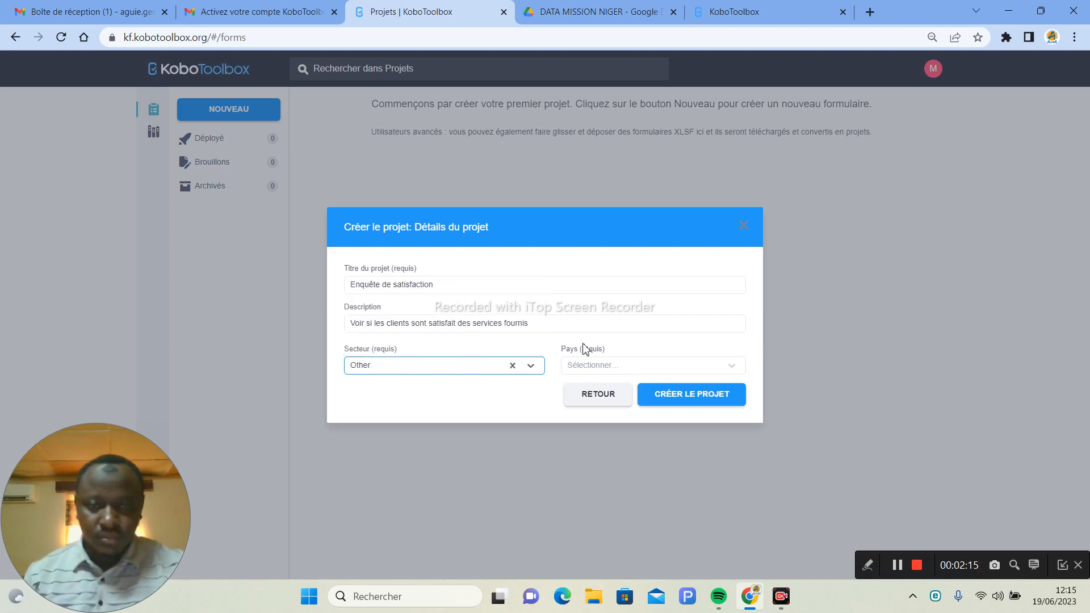
Step: Set the project's country to Niger and create the project
{"action": "left_click", "coordinate": [590, 366]}
{"action": "type", "text": "Nig"}
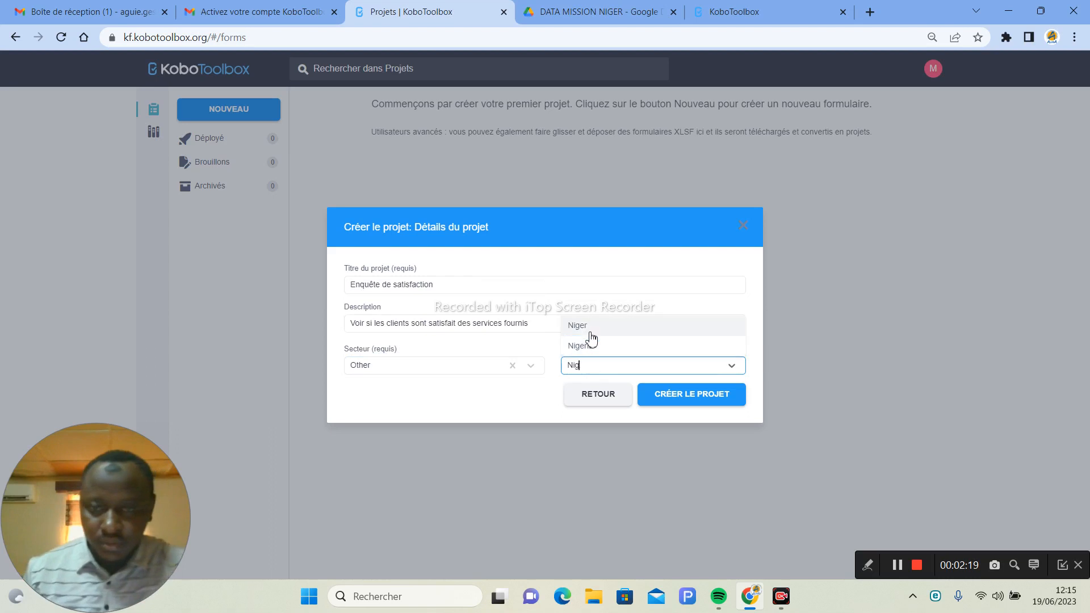
{"action": "left_click", "coordinate": [597, 324]}
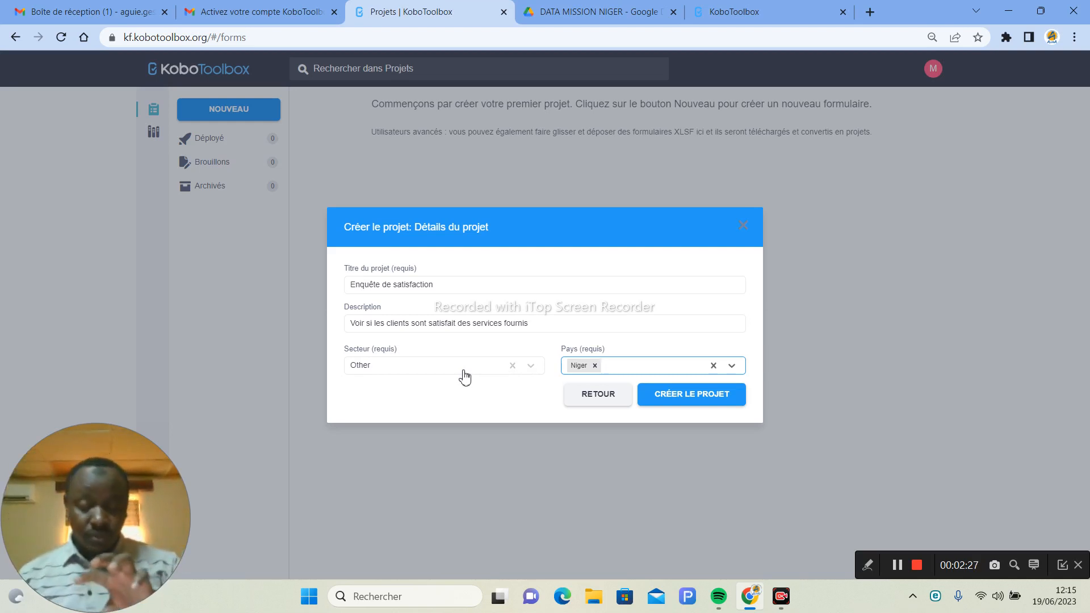
{"action": "left_click", "coordinate": [486, 417]}
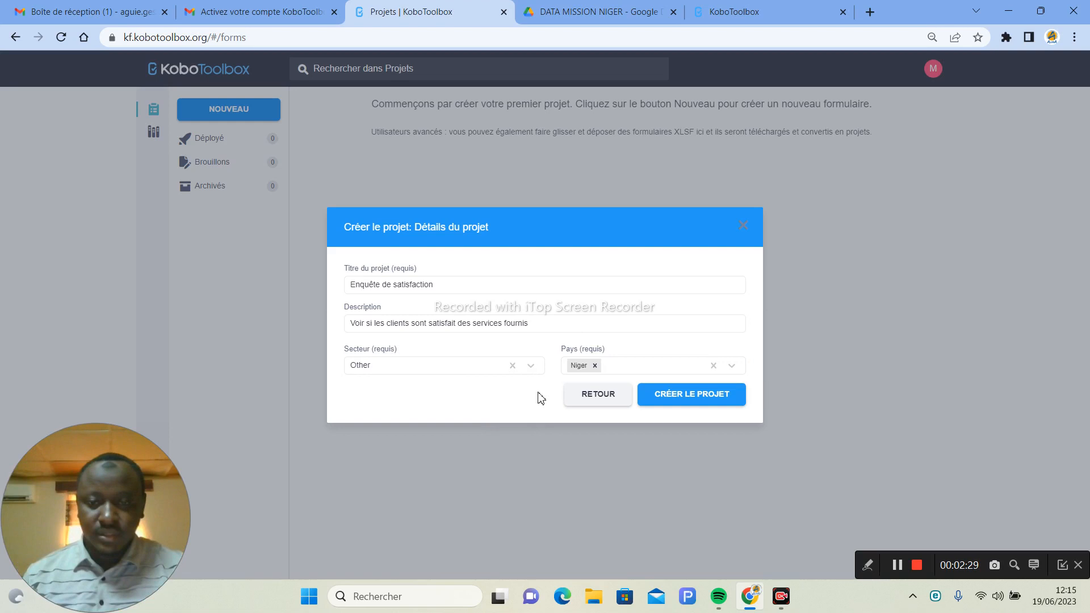
{"action": "left_click", "coordinate": [690, 398]}
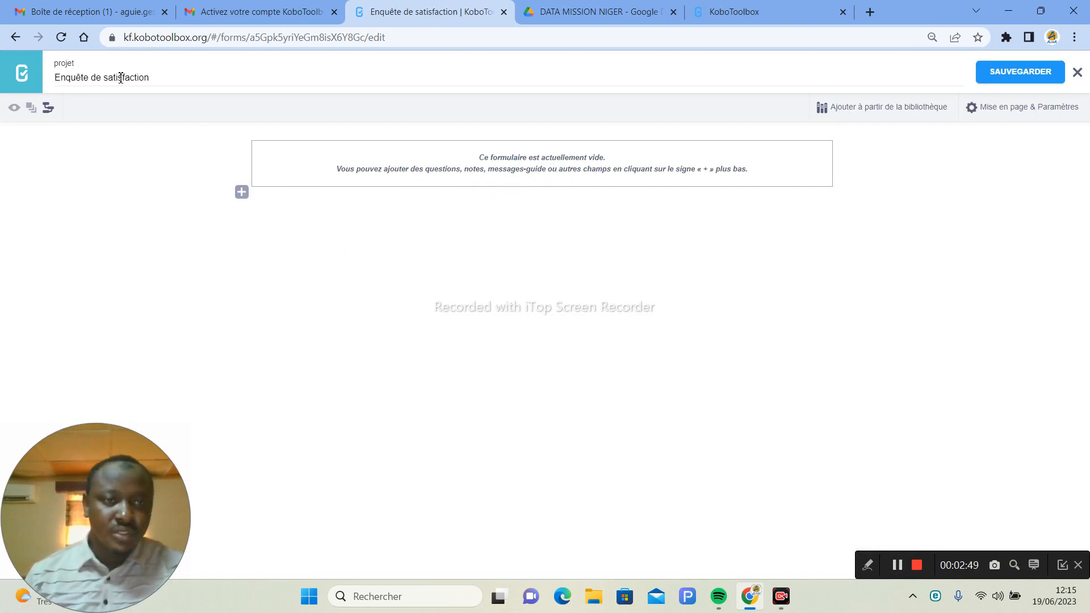
Step: Add a first question "Quel est votre nom et prénom?" to the empty form with the answer type Texte
{"action": "left_click", "coordinate": [104, 75]}
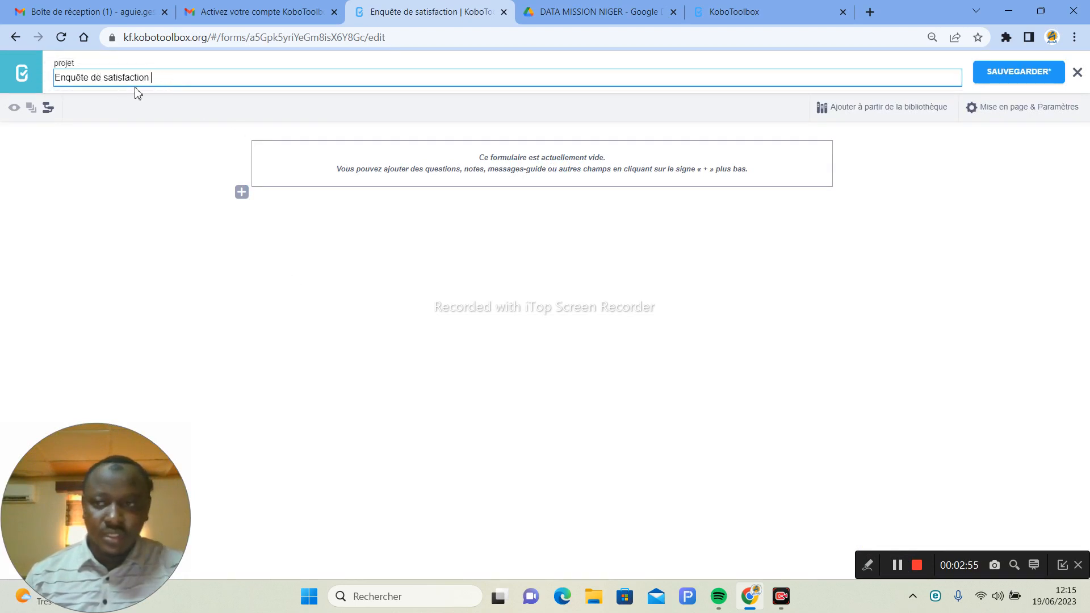
{"action": "left_click", "coordinate": [241, 193]}
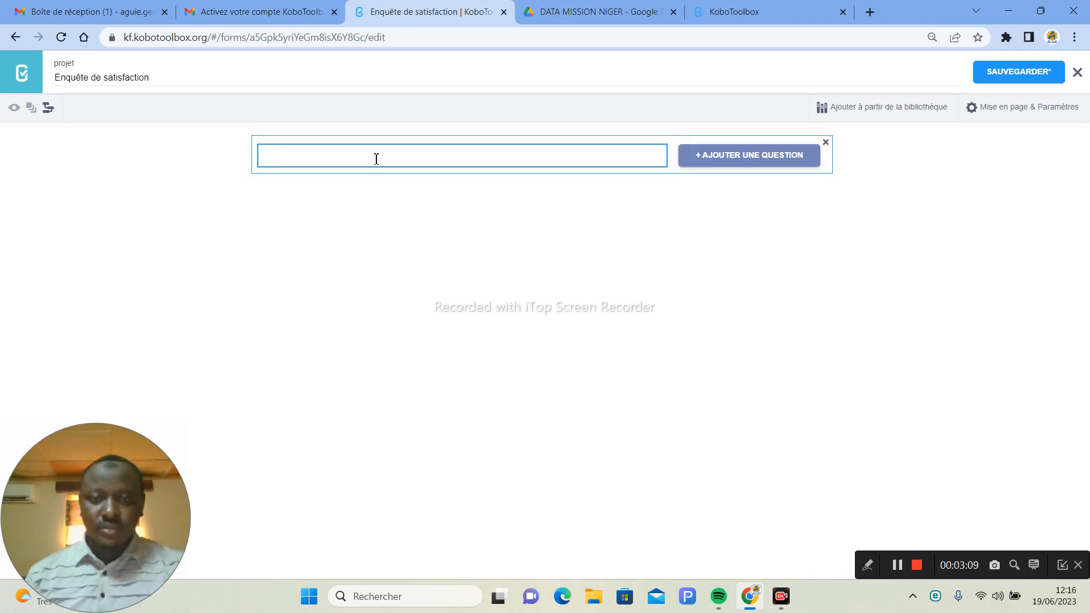
{"action": "left_click", "coordinate": [719, 161]}
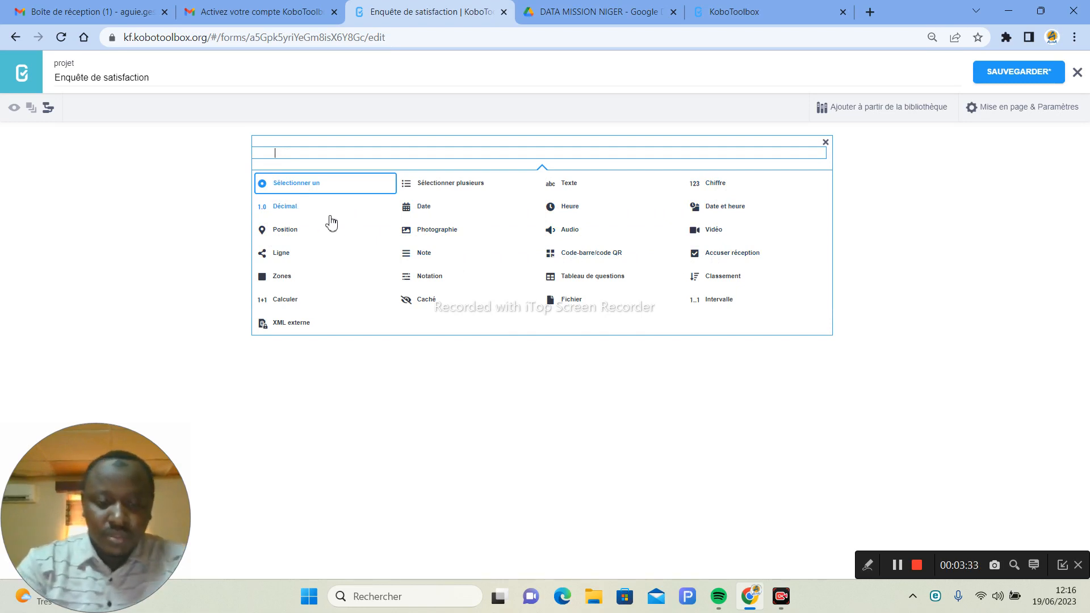
{"action": "type", "text": "Nom"}
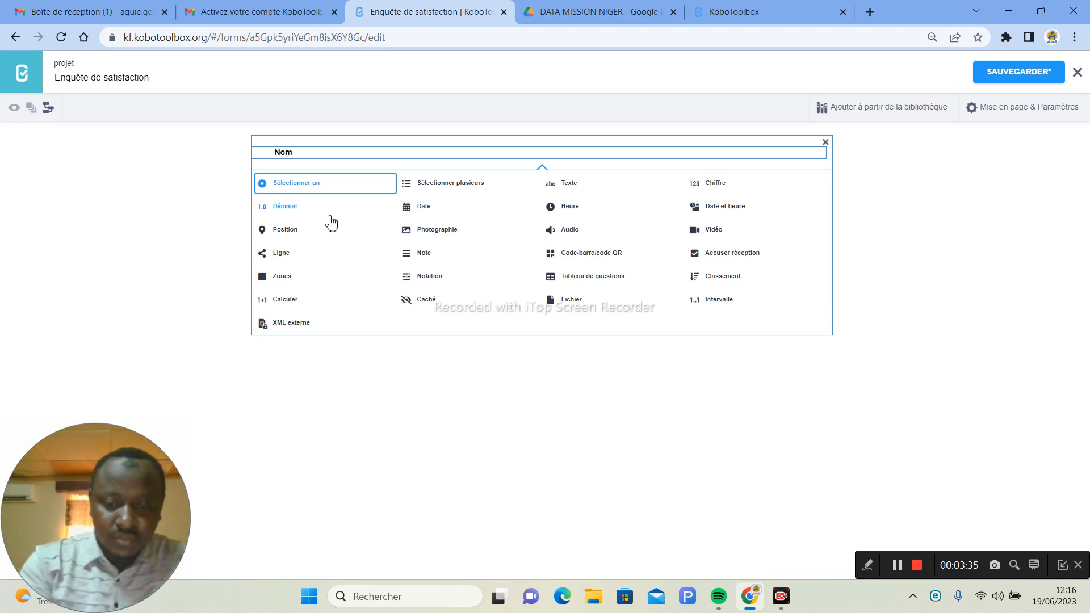
{"action": "key", "text": "BackSpace"}
{"action": "key", "text": "BackSpace"}
{"action": "key", "text": "BackSpace"}
{"action": "type", "text": "Quel est"}
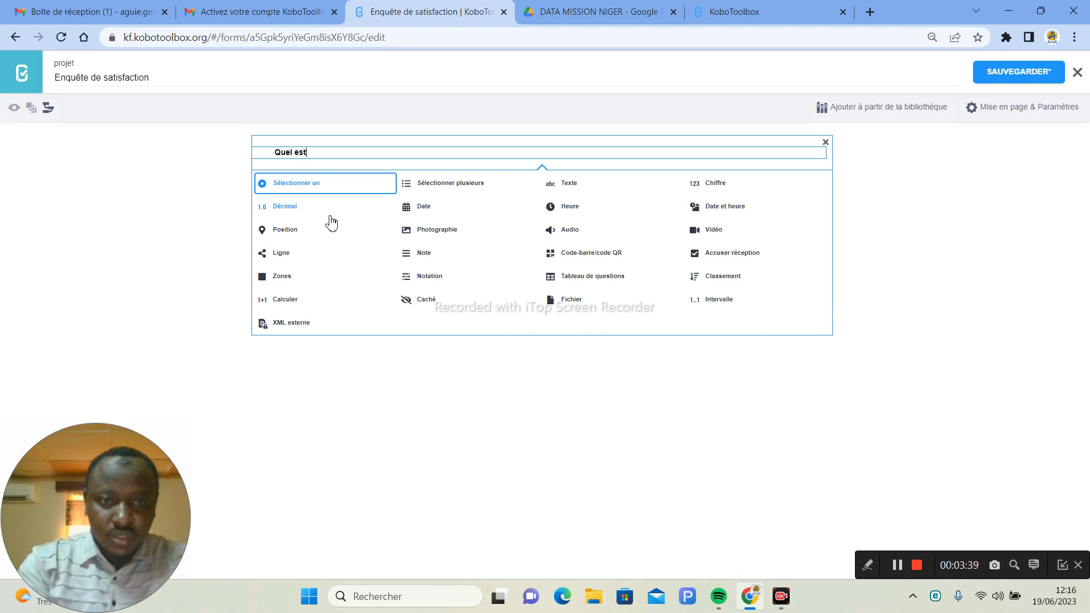
{"action": "type", "text": " vo"}
{"action": "key", "text": "BackSpace"}
{"action": "type", "text": "otre nom et"}
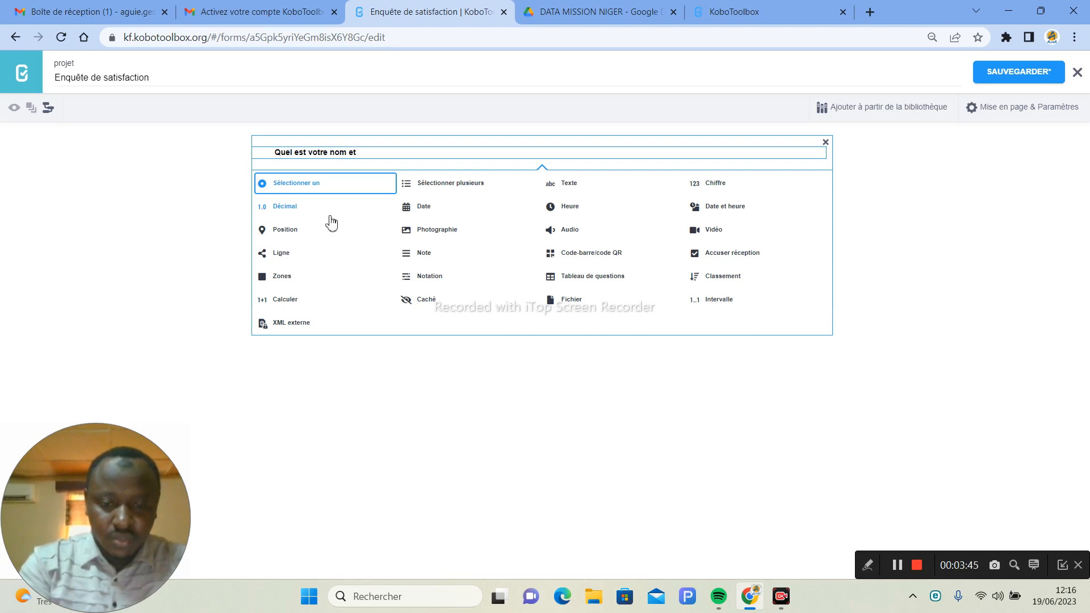
{"action": "type", "text": " pr"}
{"action": "key", "text": "BackSpace"}
{"action": "type", "text": "p"}
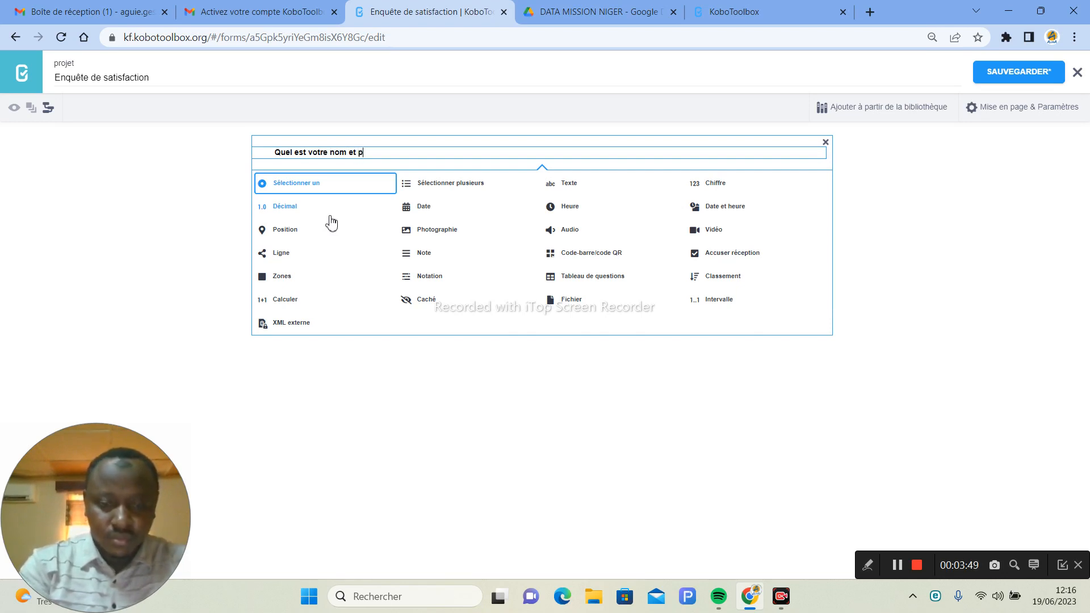
{"action": "type", "text": "rénom?"}
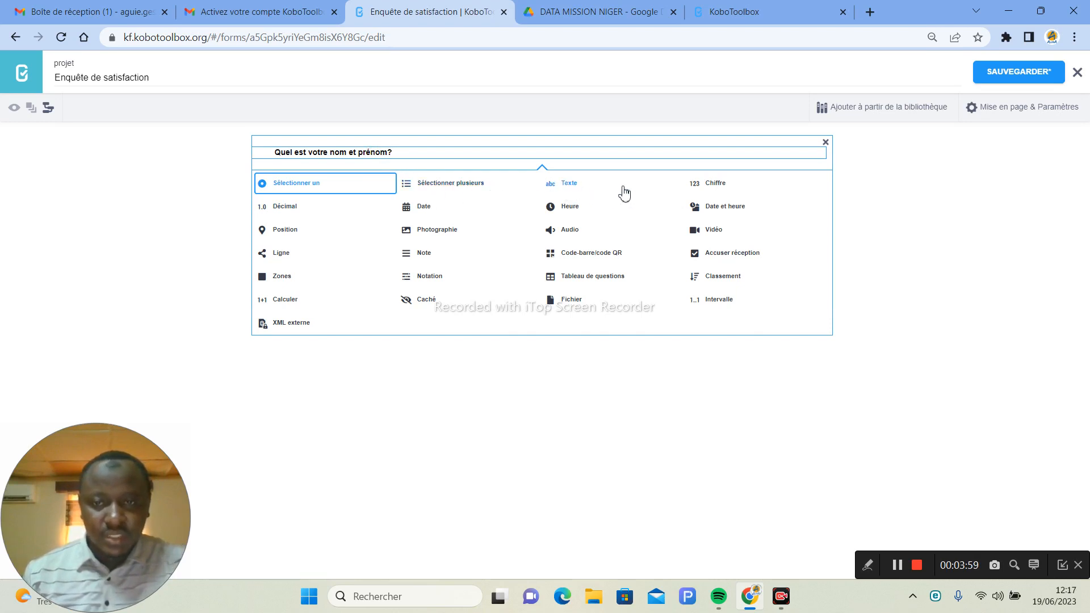
{"action": "left_click", "coordinate": [568, 185]}
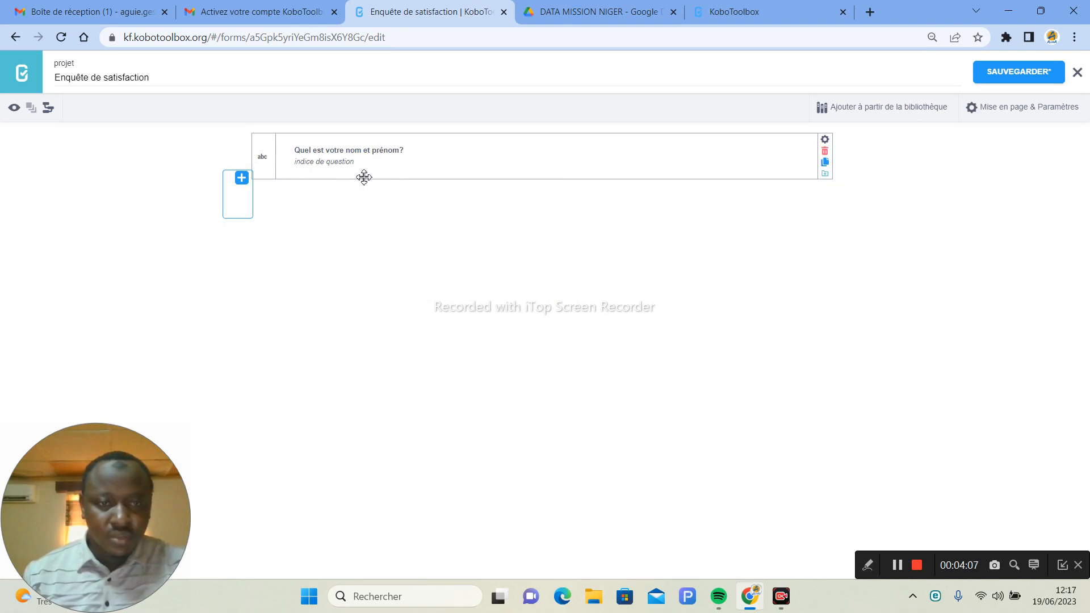
Step: Add a second question "Quel est votre sexe?" below the name question with the answer type Sélectionner un
{"action": "left_click", "coordinate": [241, 178]}
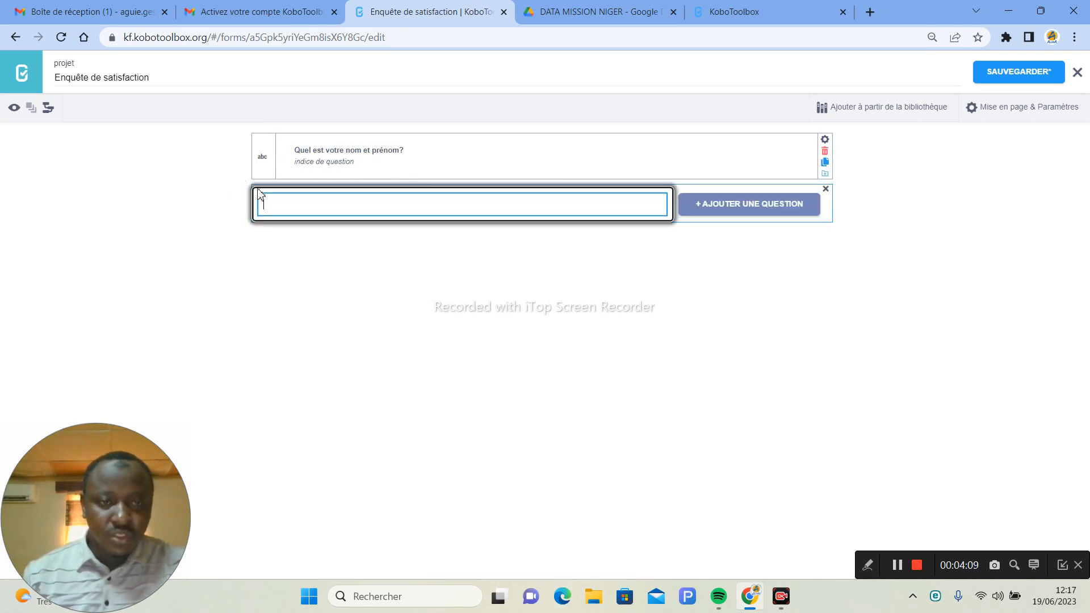
{"action": "left_click", "coordinate": [712, 208]}
{"action": "left_click", "coordinate": [374, 204]}
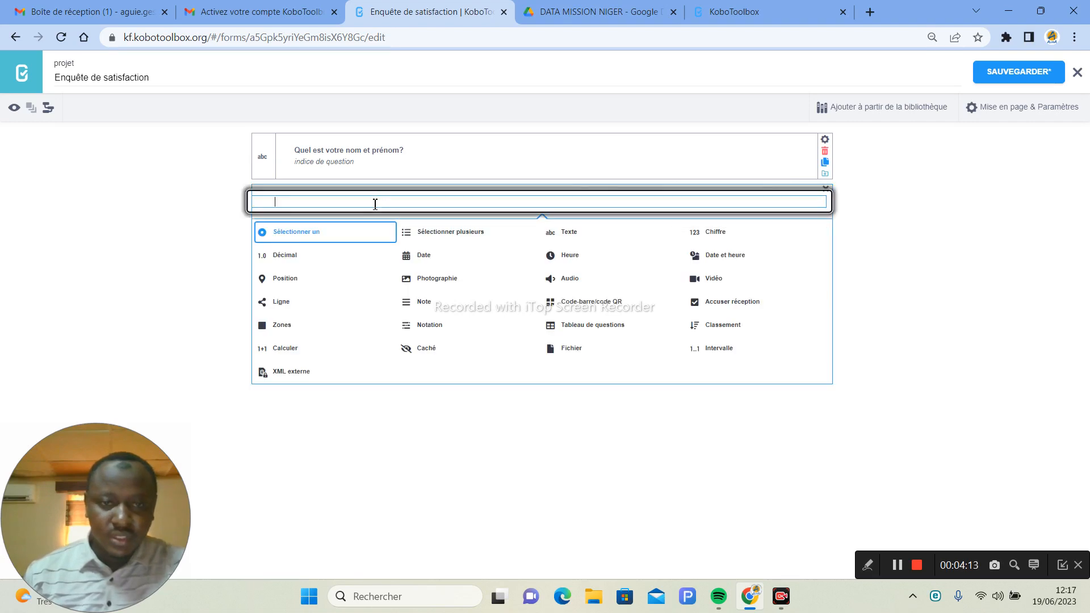
{"action": "type", "text": "Quel est votre sexe?"}
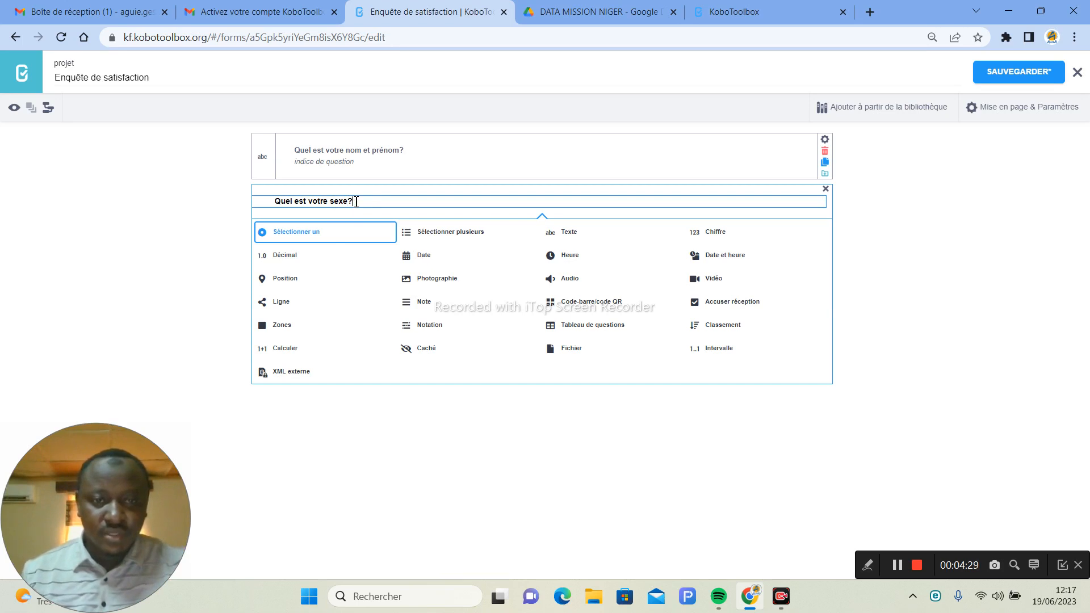
{"action": "left_click", "coordinate": [315, 235]}
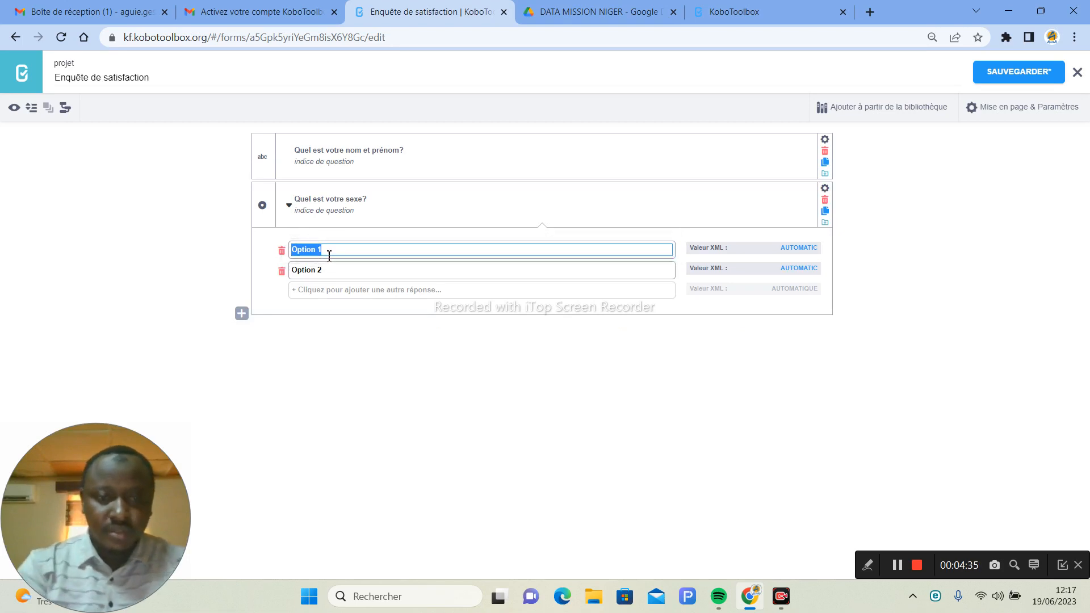
Step: Name the two answer options of the sex question "Masculin" and "Féminin"
{"action": "type", "text": "Masculin"}
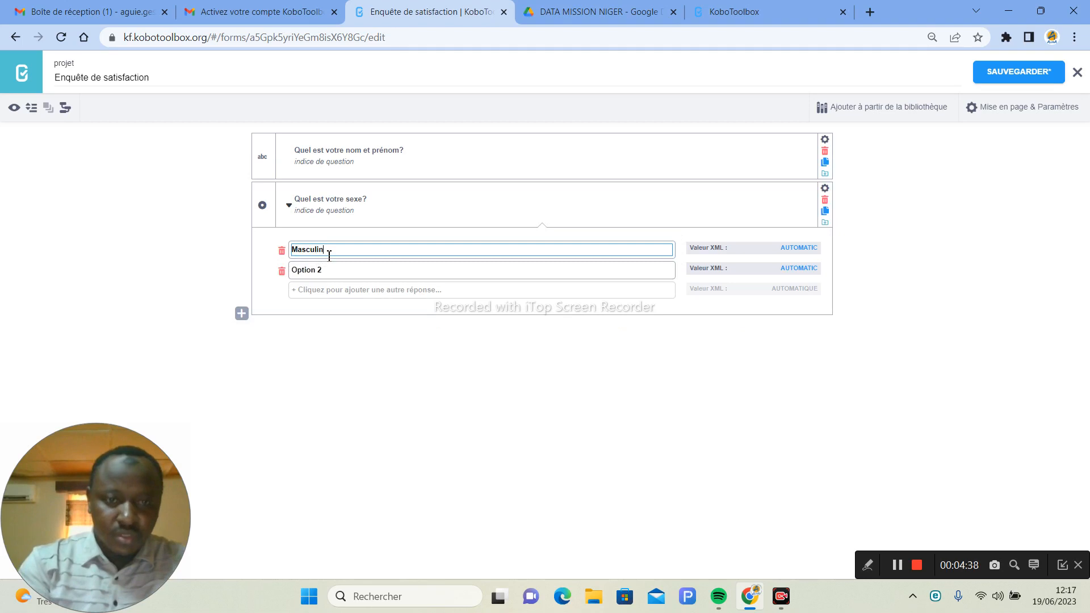
{"action": "key", "text": "Tab"}
{"action": "key", "text": "Tab"}
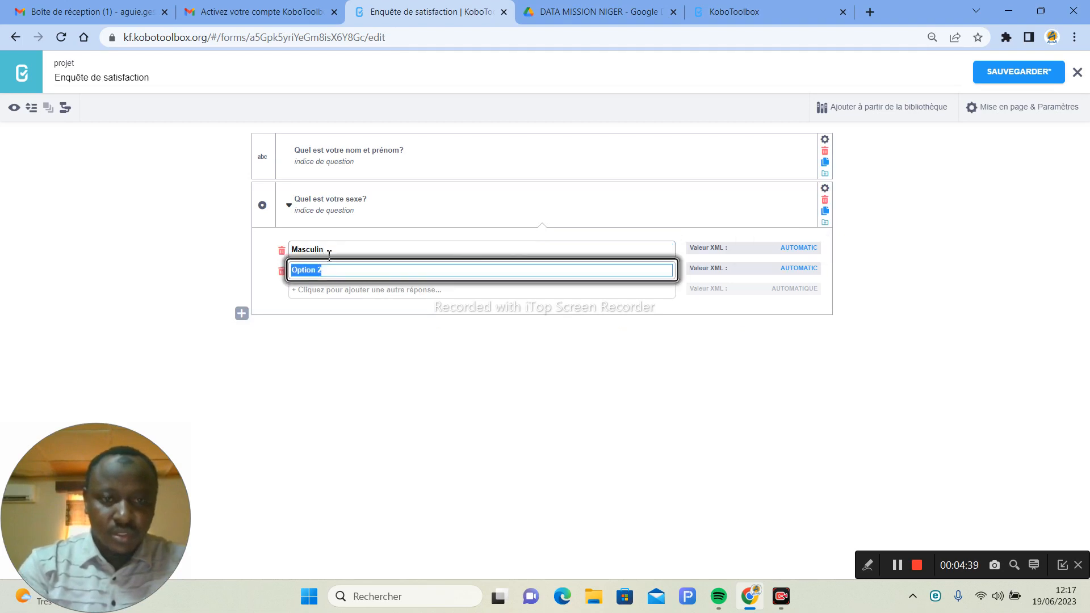
{"action": "key", "text": "BackSpace"}
{"action": "type", "text": "Fé"}
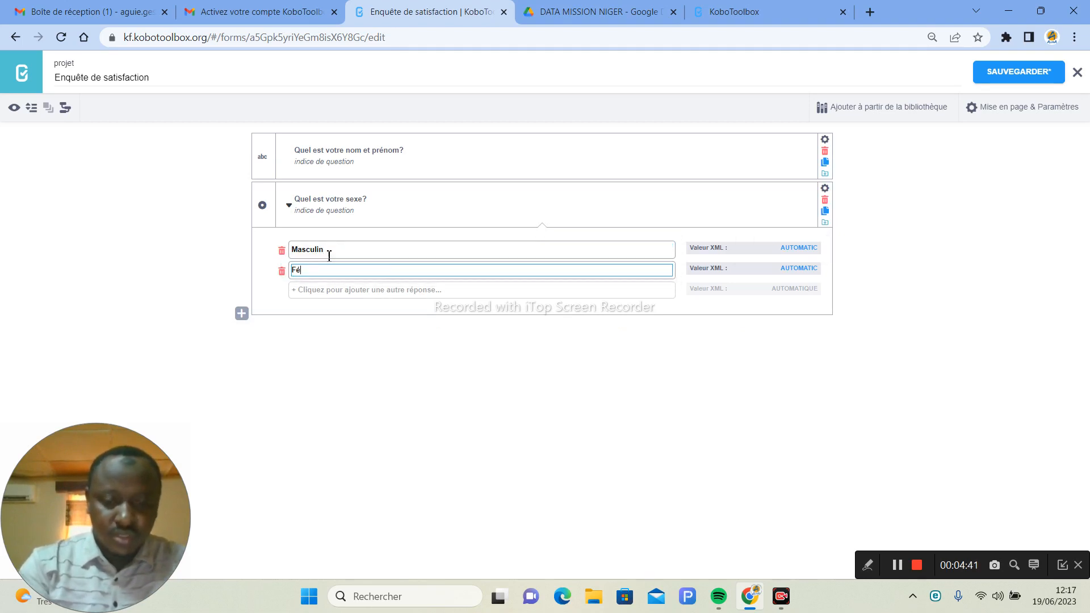
{"action": "type", "text": "minin"}
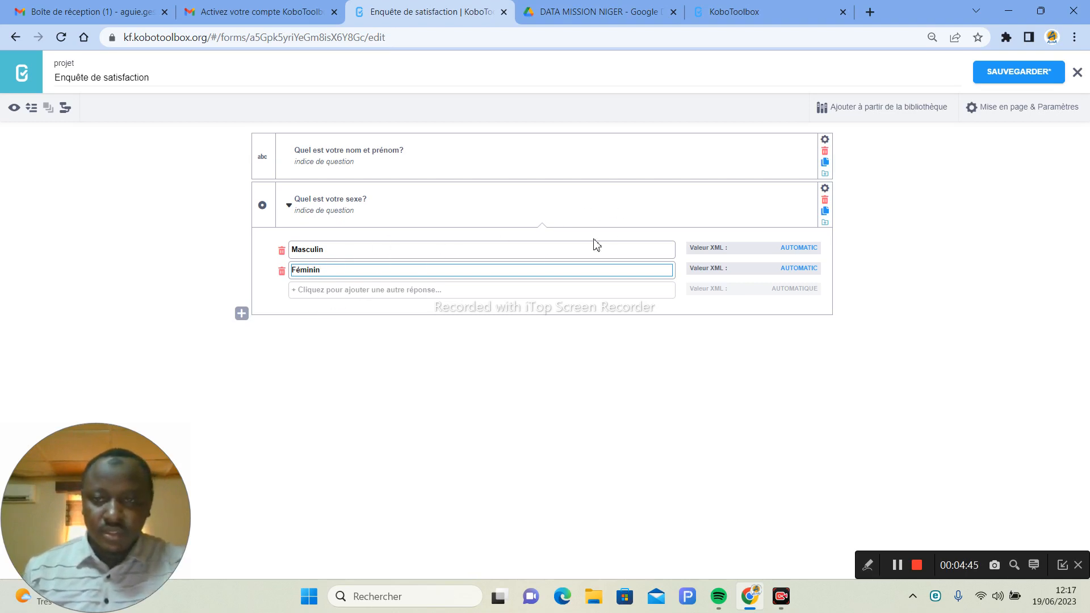
Step: Open a new question entry below the sex question and collapse the sex question's answer options
{"action": "left_click", "coordinate": [395, 210]}
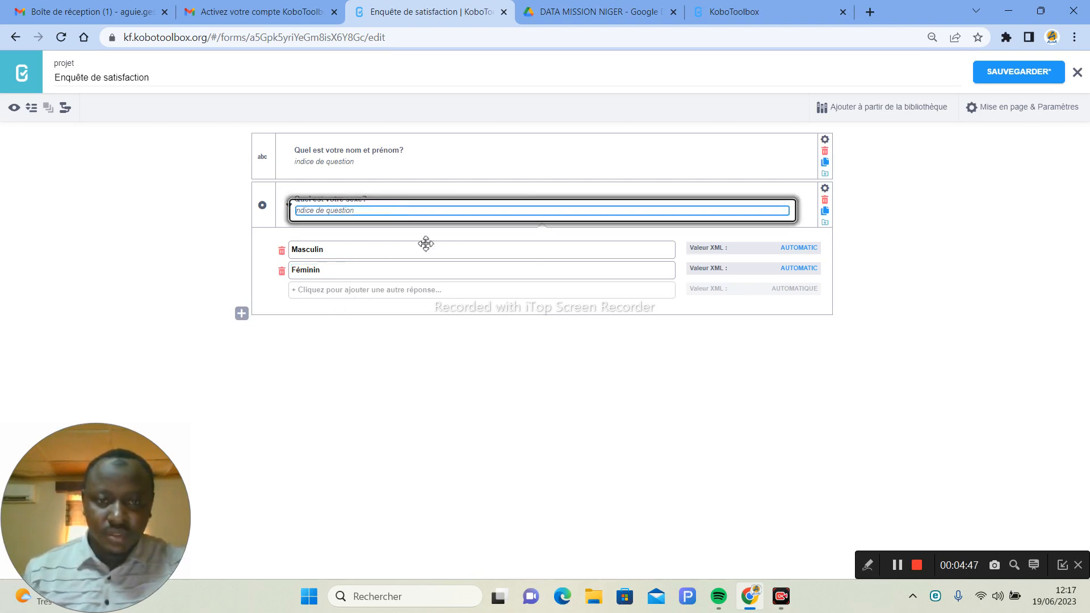
{"action": "left_click", "coordinate": [242, 313]}
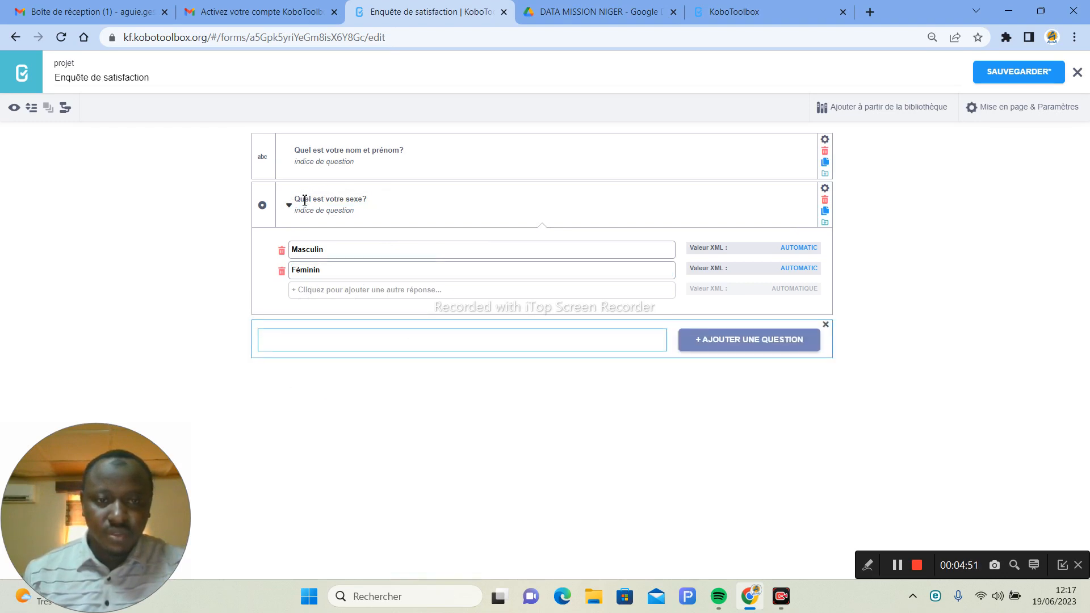
{"action": "left_click", "coordinate": [289, 206]}
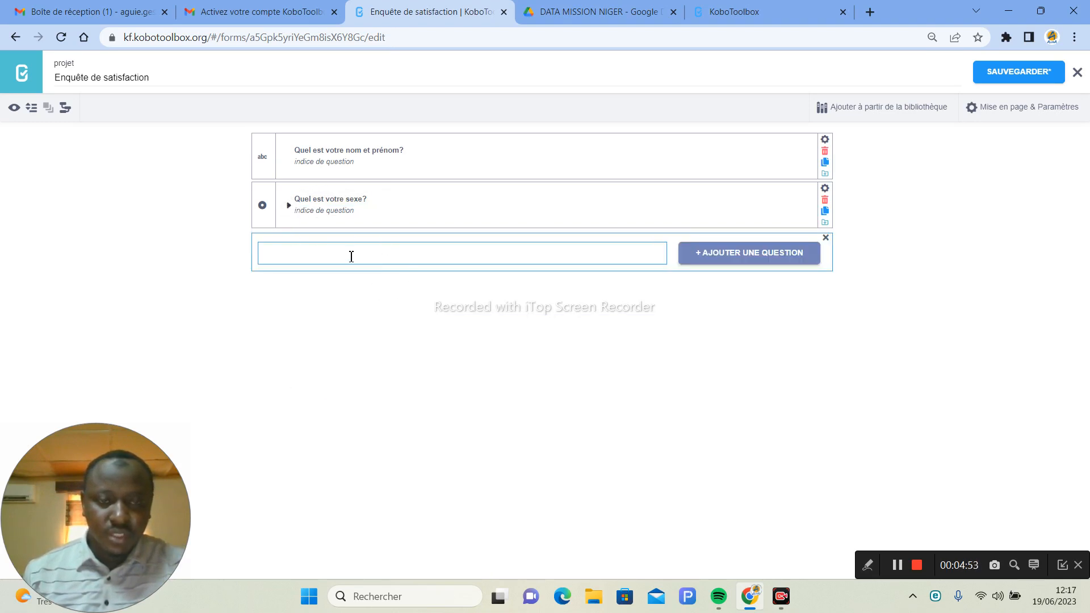
{"action": "left_click", "coordinate": [290, 214]}
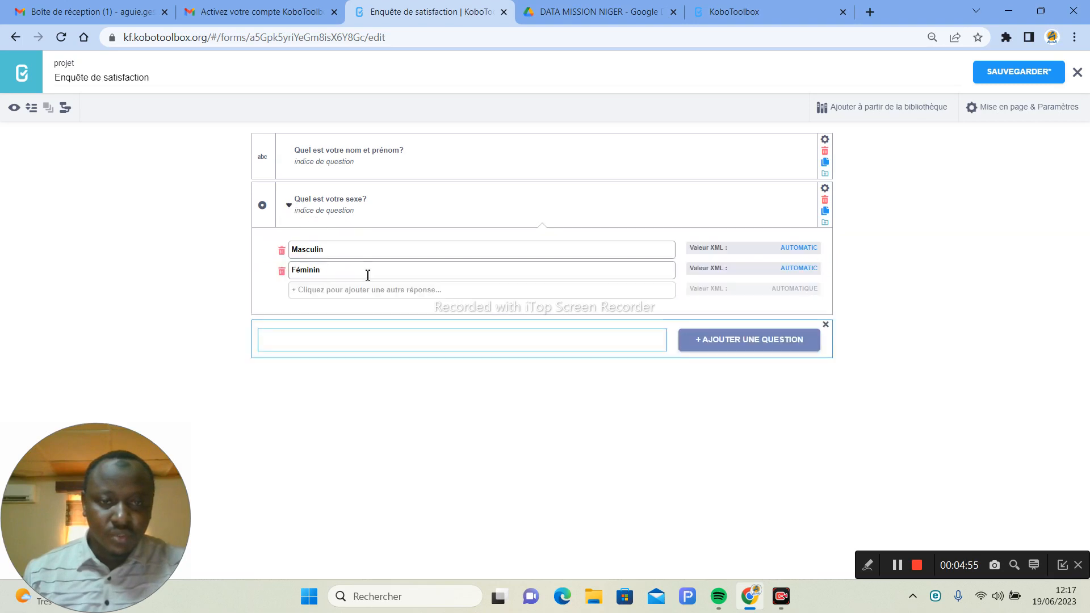
{"action": "left_click", "coordinate": [290, 208]}
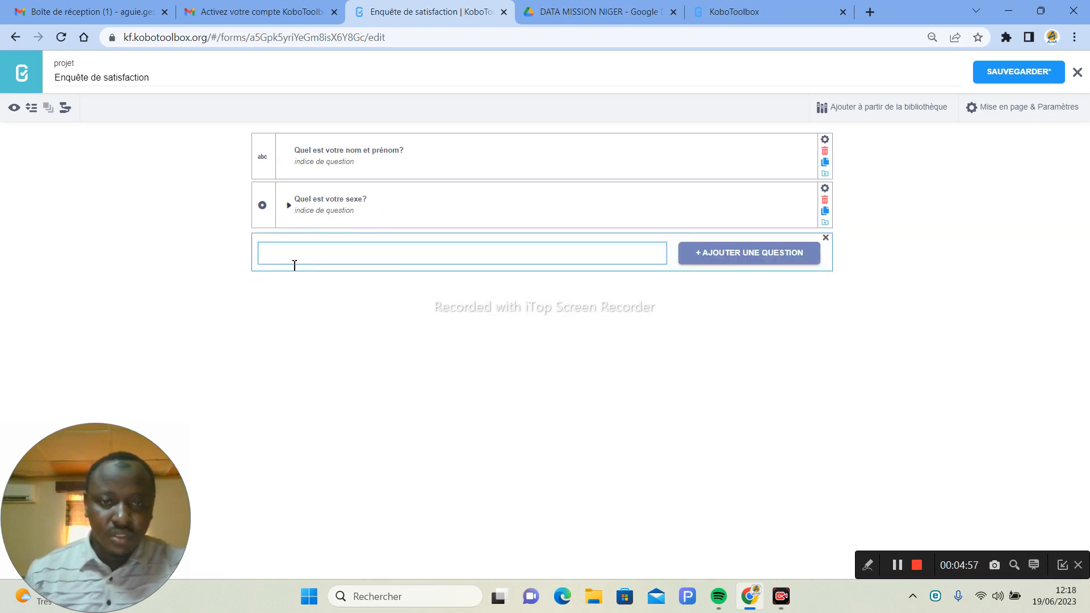
Step: Add a third question "Quel est votre âge?" below the sex question with the answer type Chiffre
{"action": "left_click", "coordinate": [716, 255]}
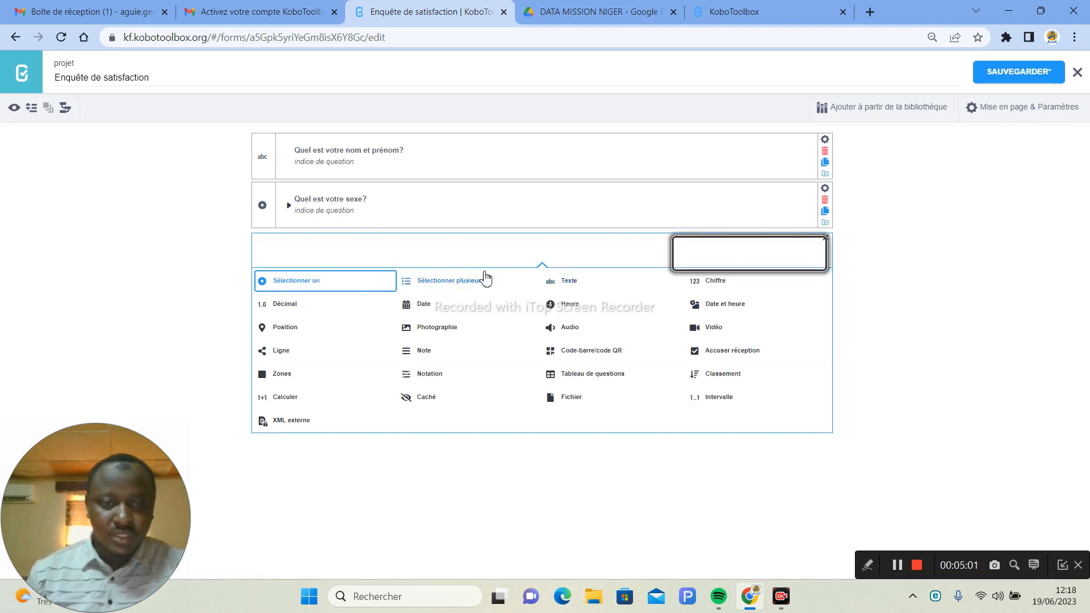
{"action": "left_click", "coordinate": [327, 249]}
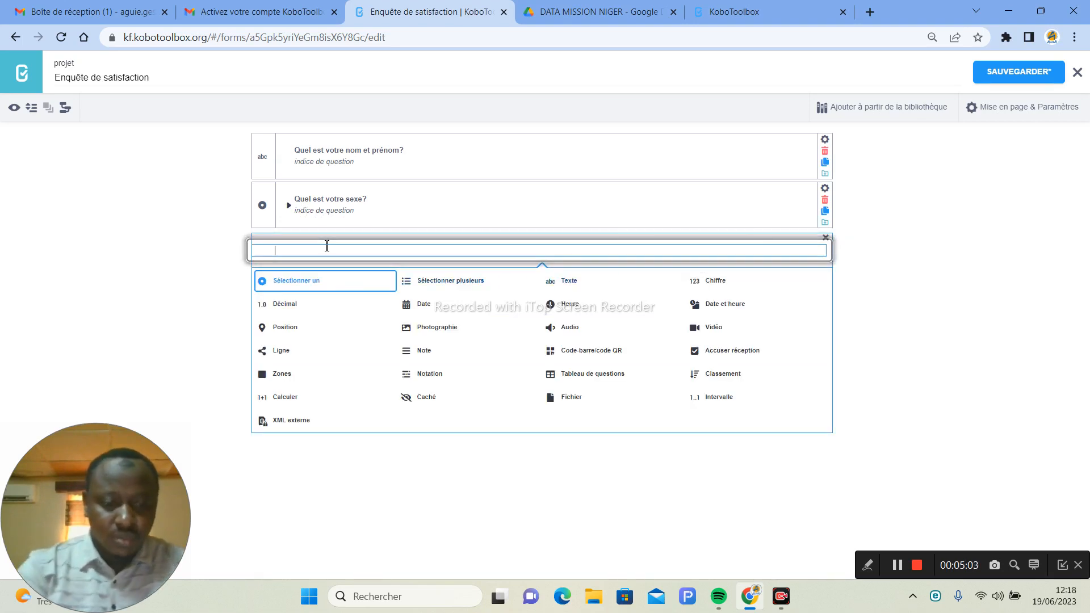
{"action": "type", "text": "Que"}
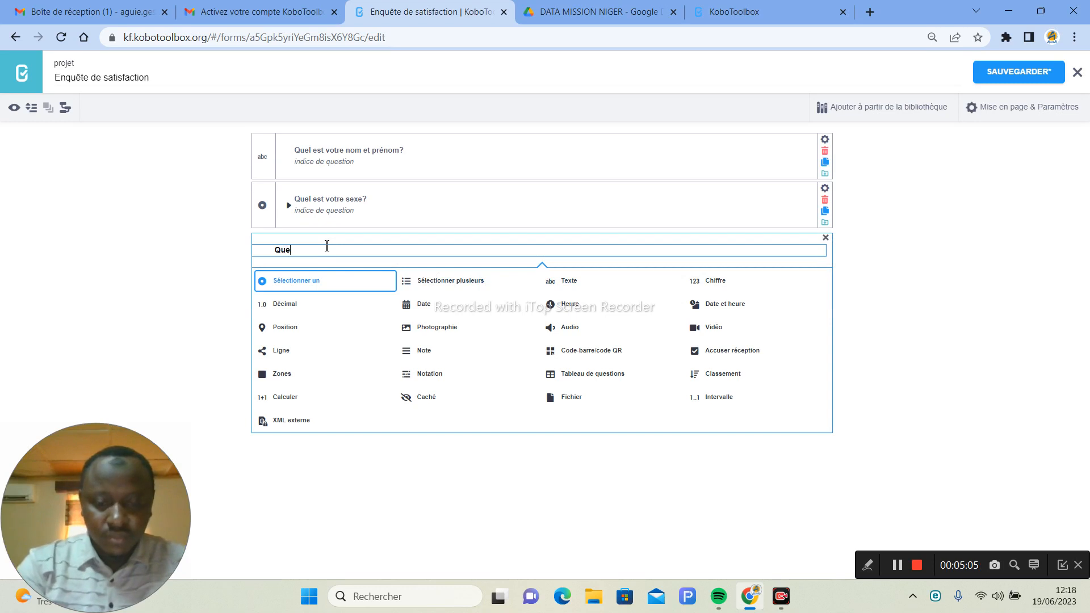
{"action": "type", "text": "l est "}
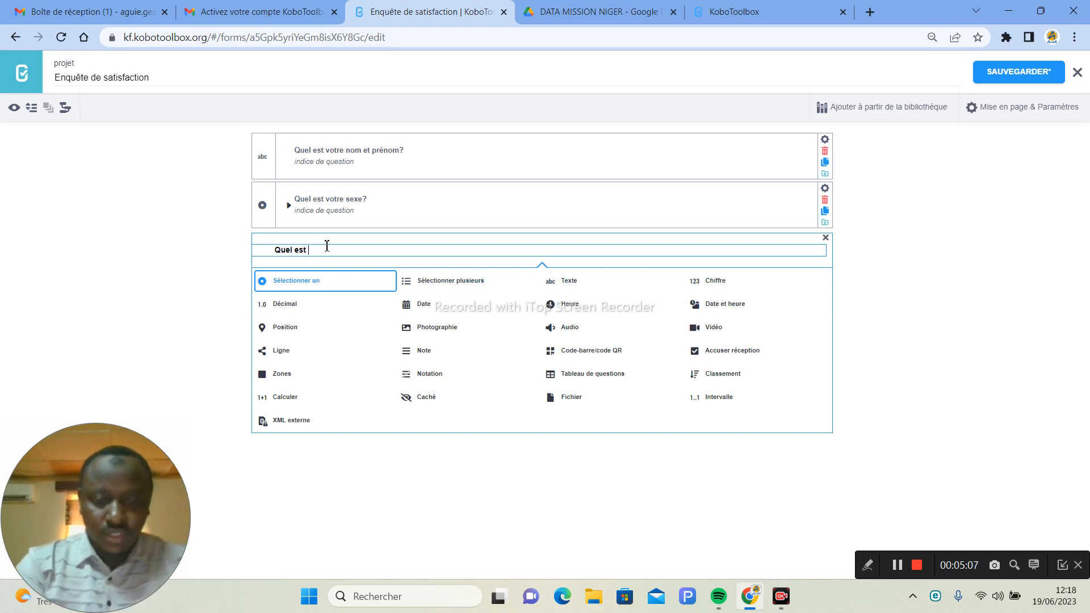
{"action": "type", "text": "votre âge?"}
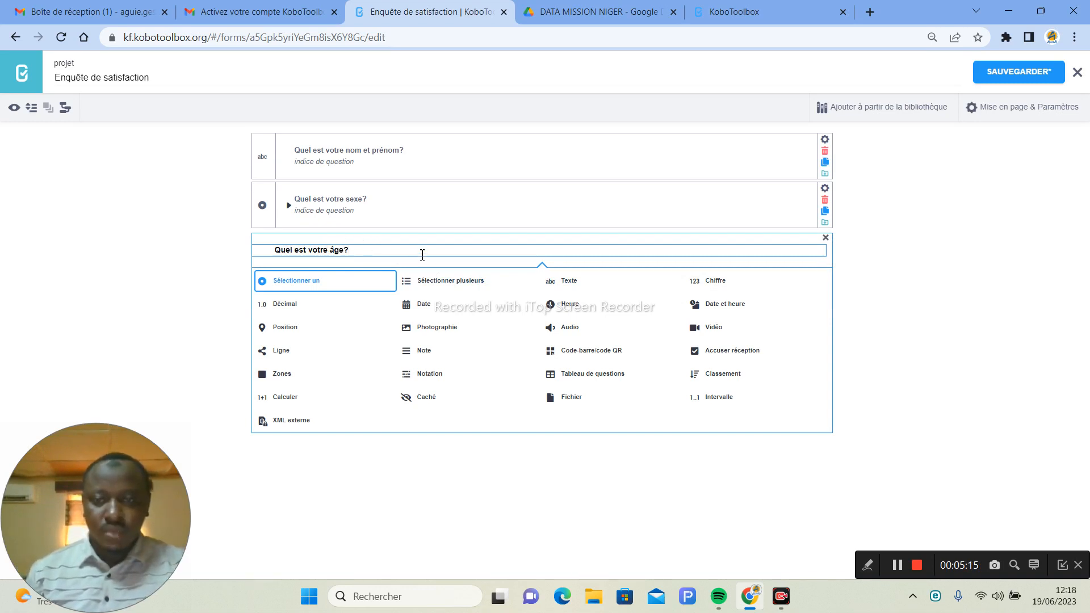
{"action": "left_click", "coordinate": [705, 284]}
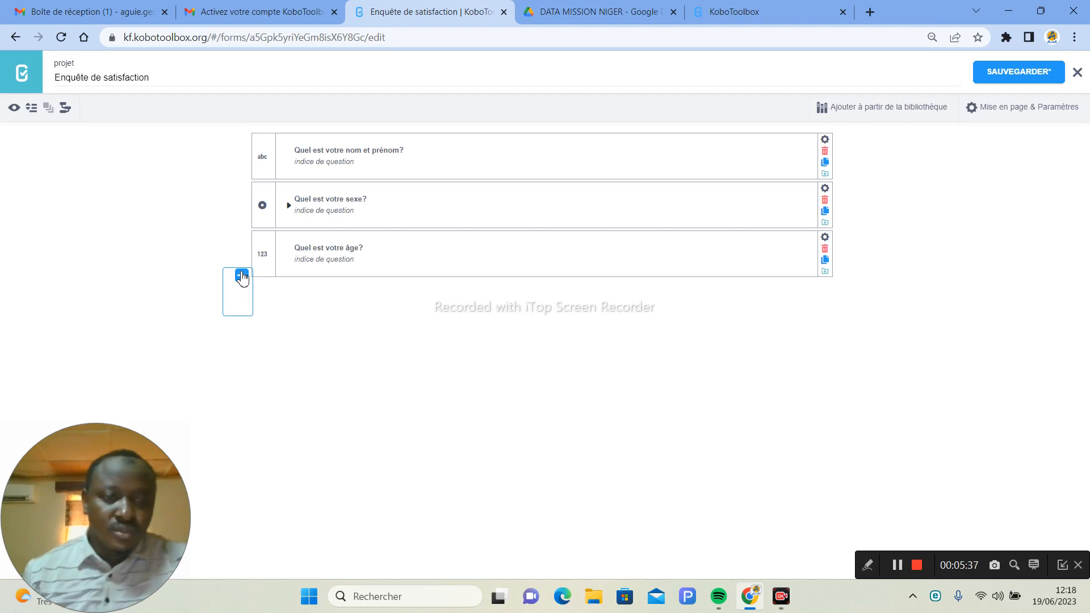
Step: Add the question "Combien de fois utilisez-vous les services fournis par Fahinta par semaine?" below the age question with the answer type Sélectionner un
{"action": "left_click", "coordinate": [242, 277]}
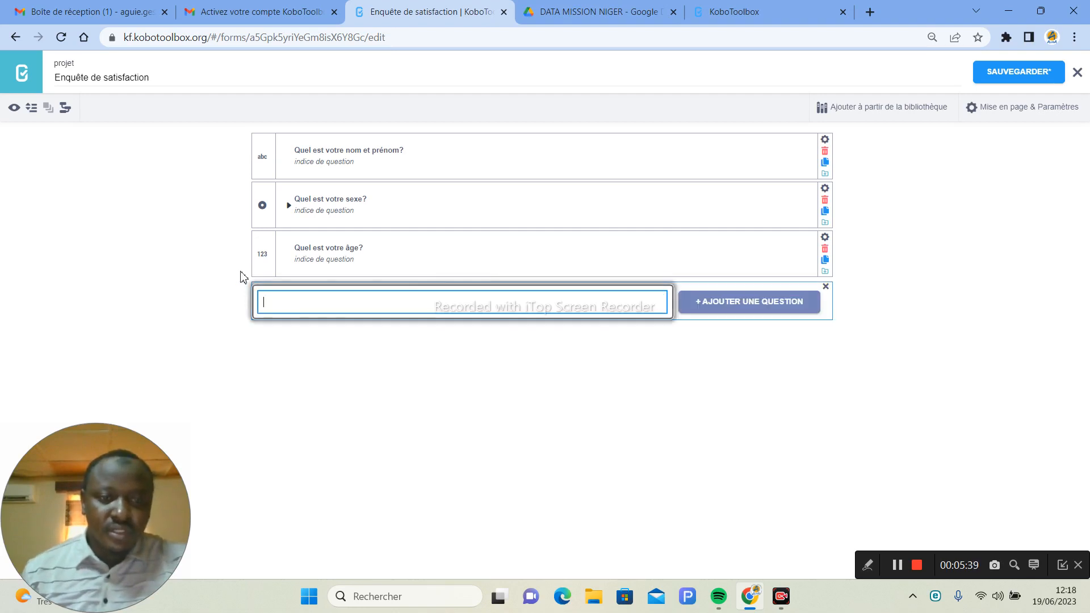
{"action": "left_click", "coordinate": [708, 308]}
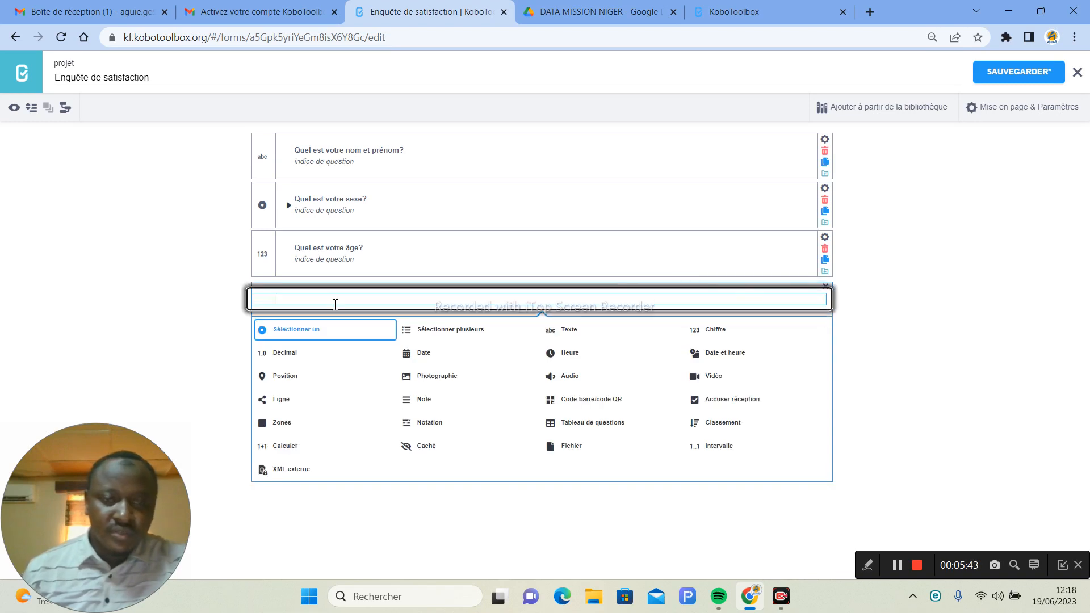
{"action": "type", "text": "Com"}
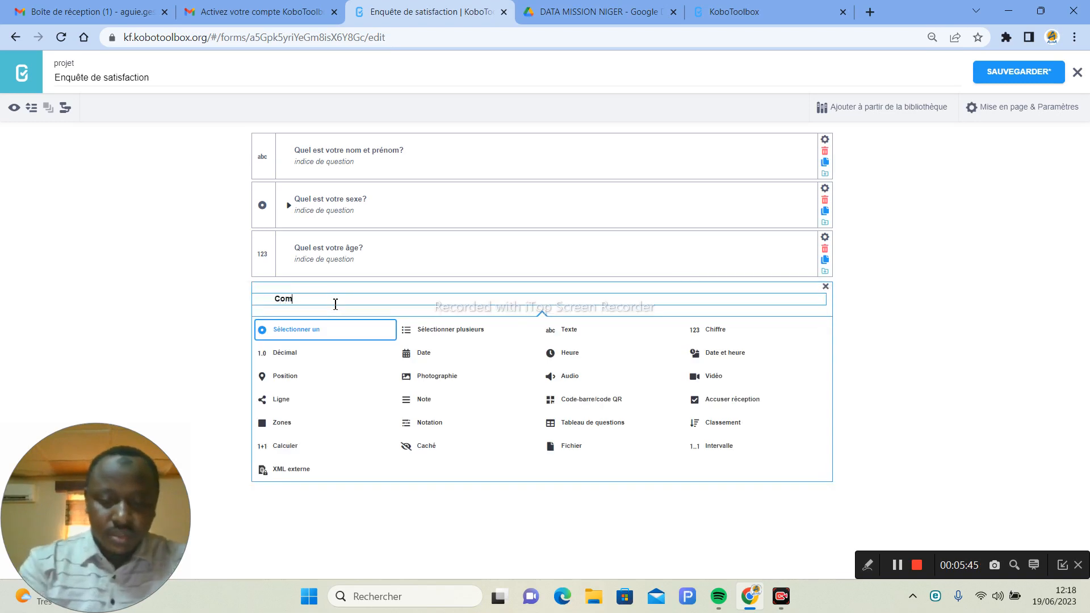
{"action": "type", "text": "bien de fois utilisez"}
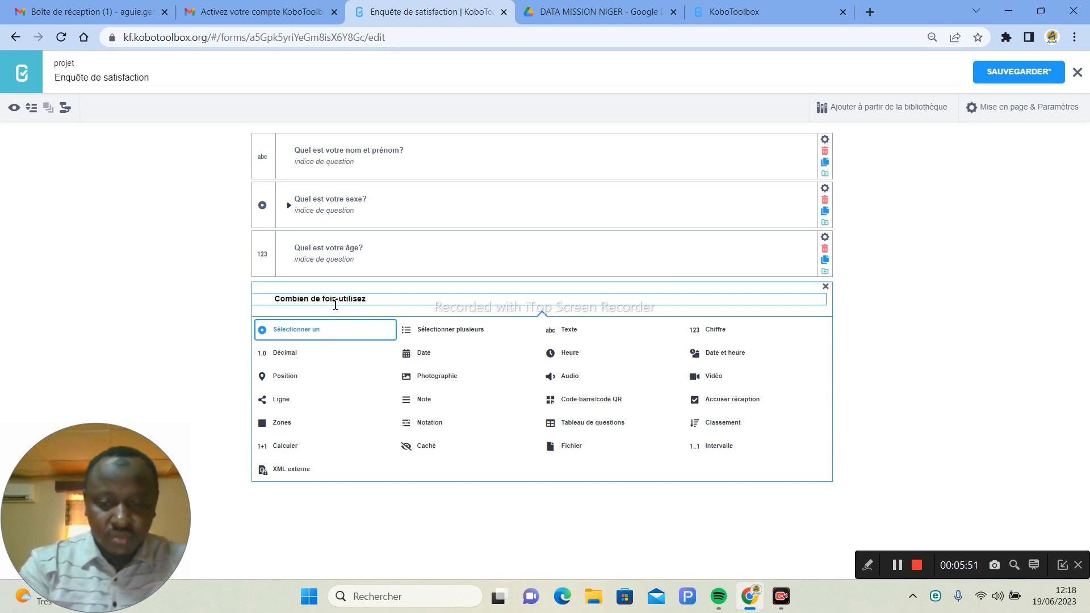
{"action": "type", "text": "-vous "}
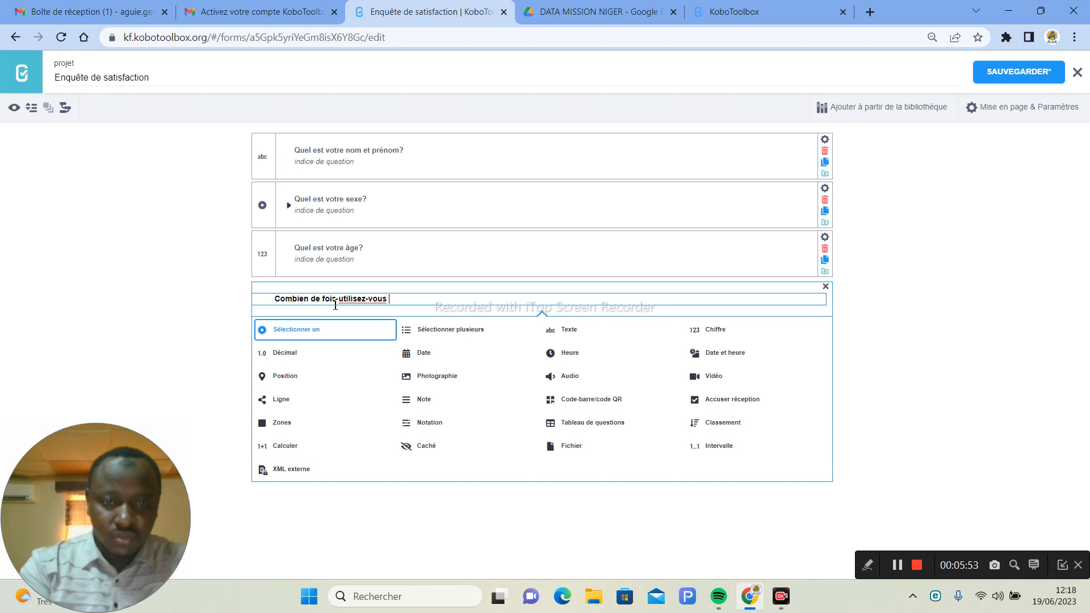
{"action": "type", "text": "les servic"}
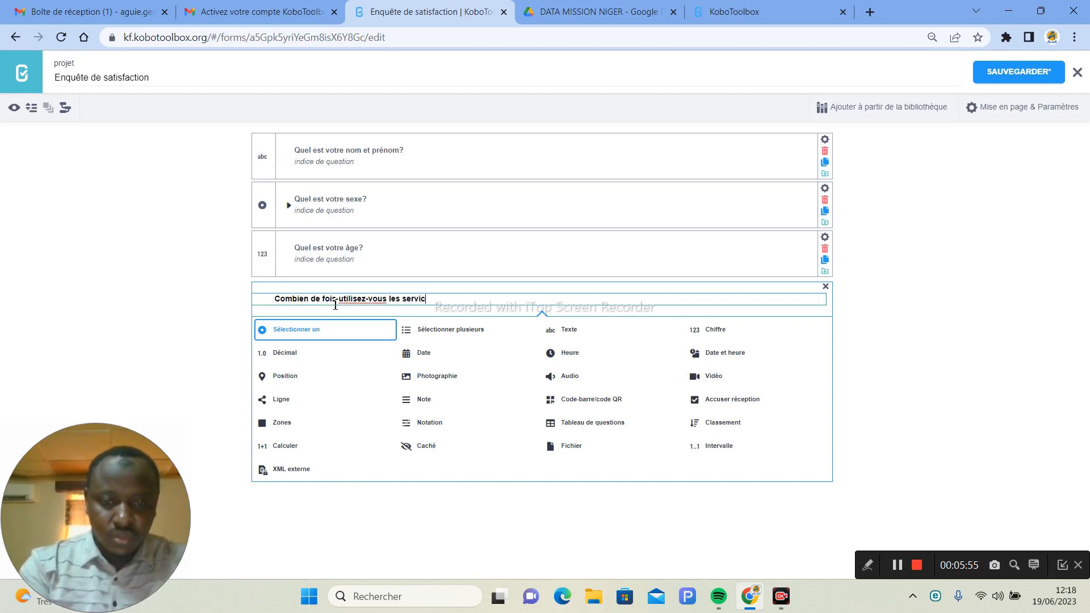
{"action": "type", "text": "es fournis par "}
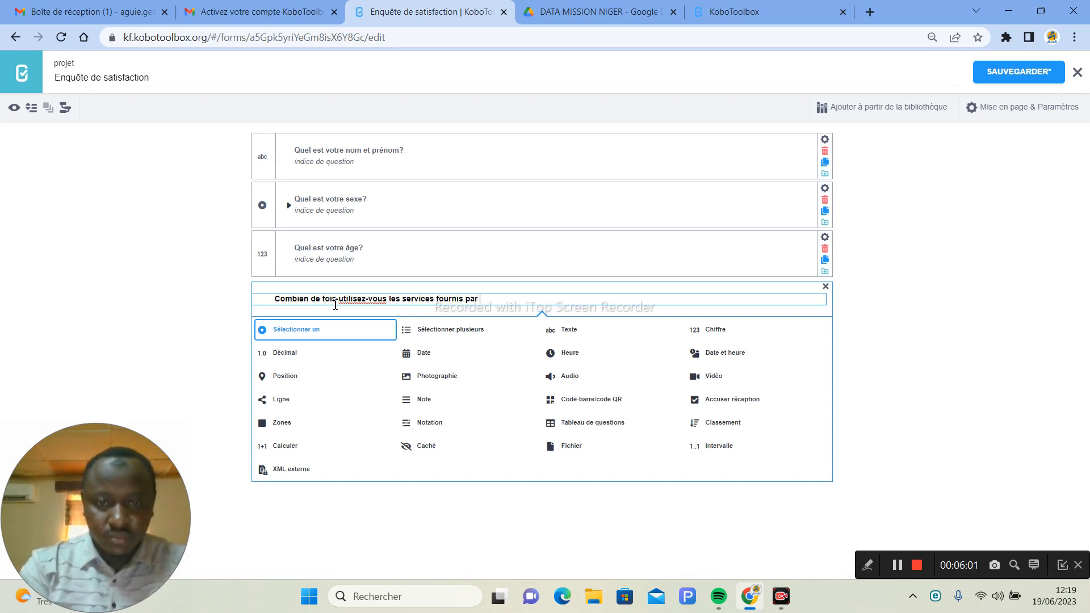
{"action": "type", "text": "Fahinta"}
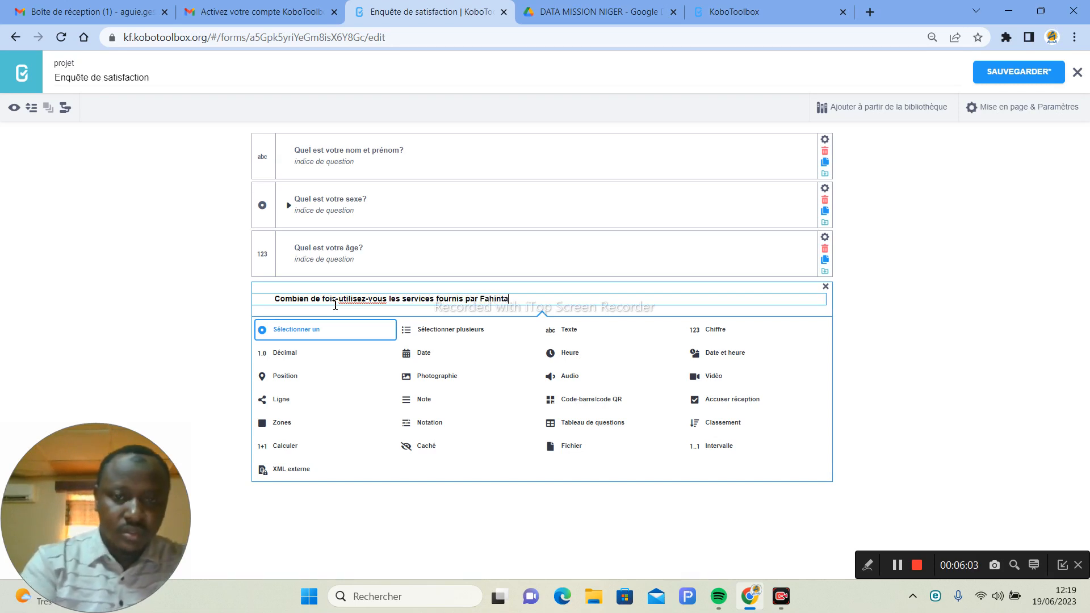
{"action": "type", "text": "?"}
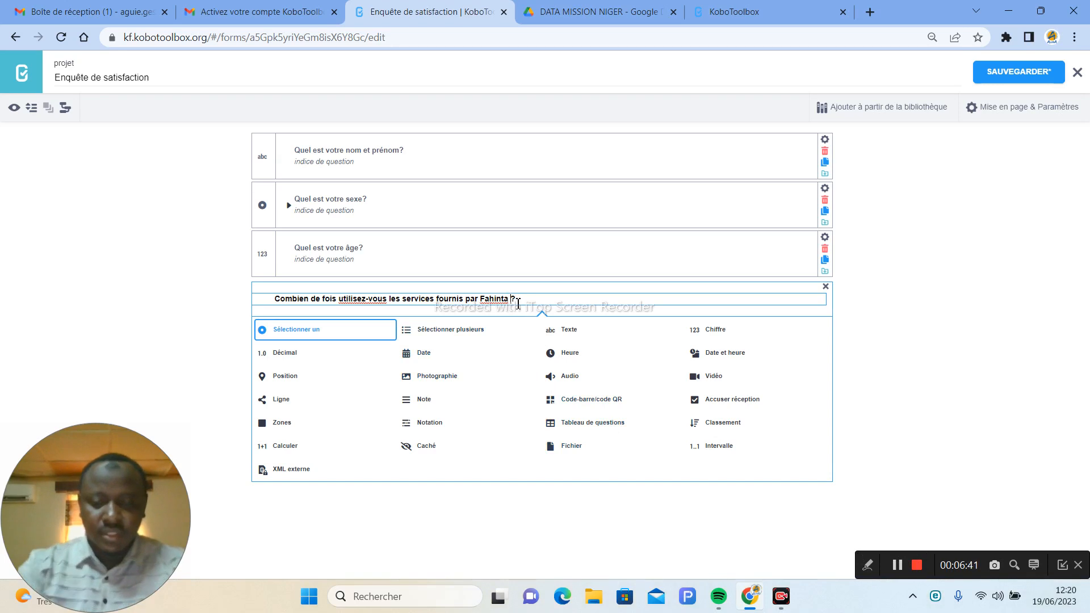
{"action": "type", "text": "par "}
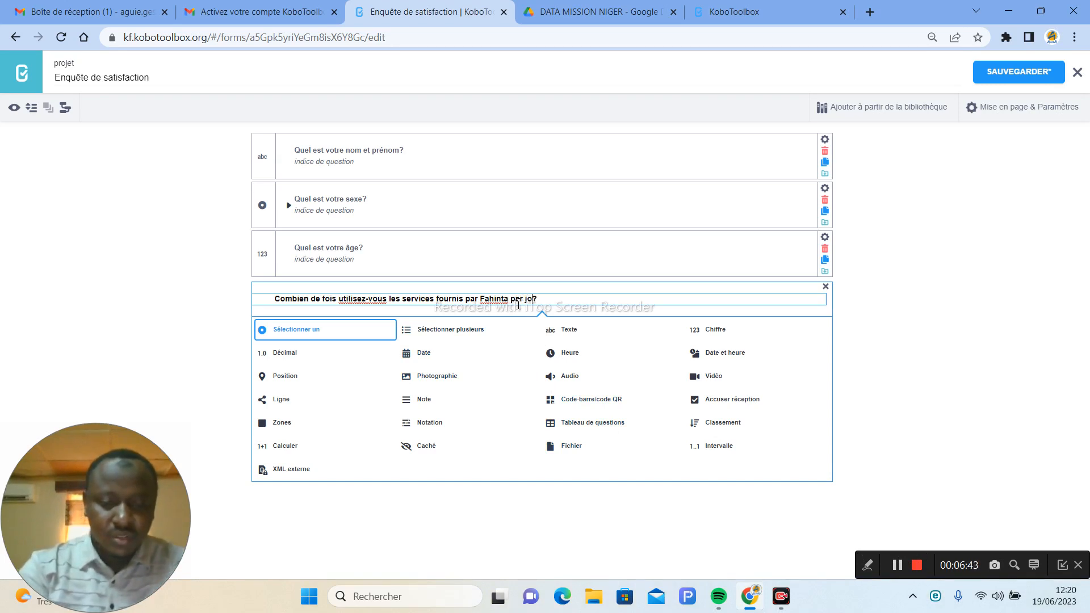
{"action": "type", "text": "semaine"}
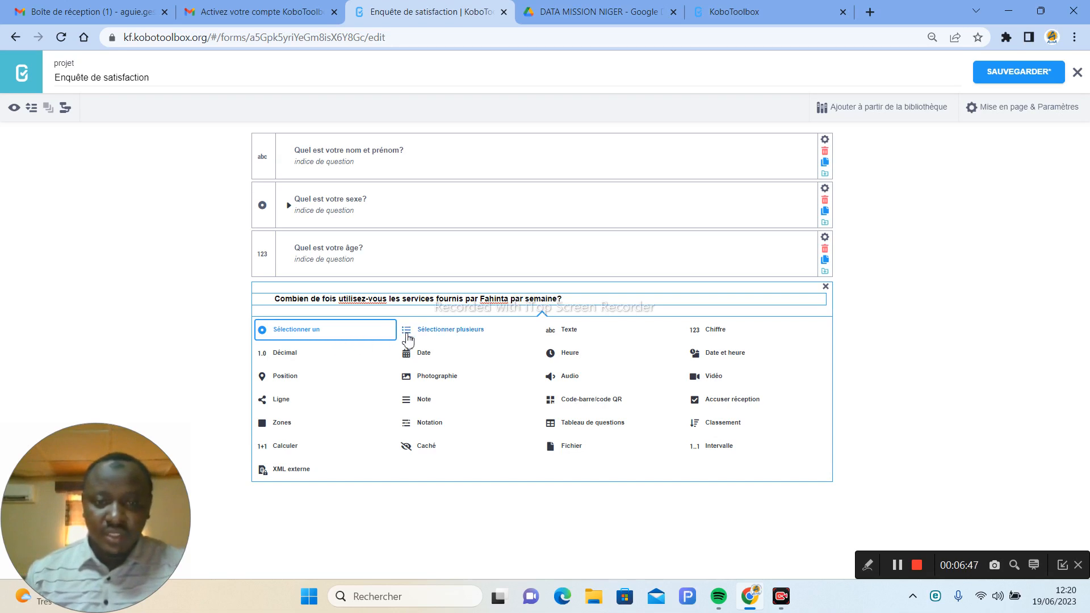
{"action": "left_click", "coordinate": [318, 331]}
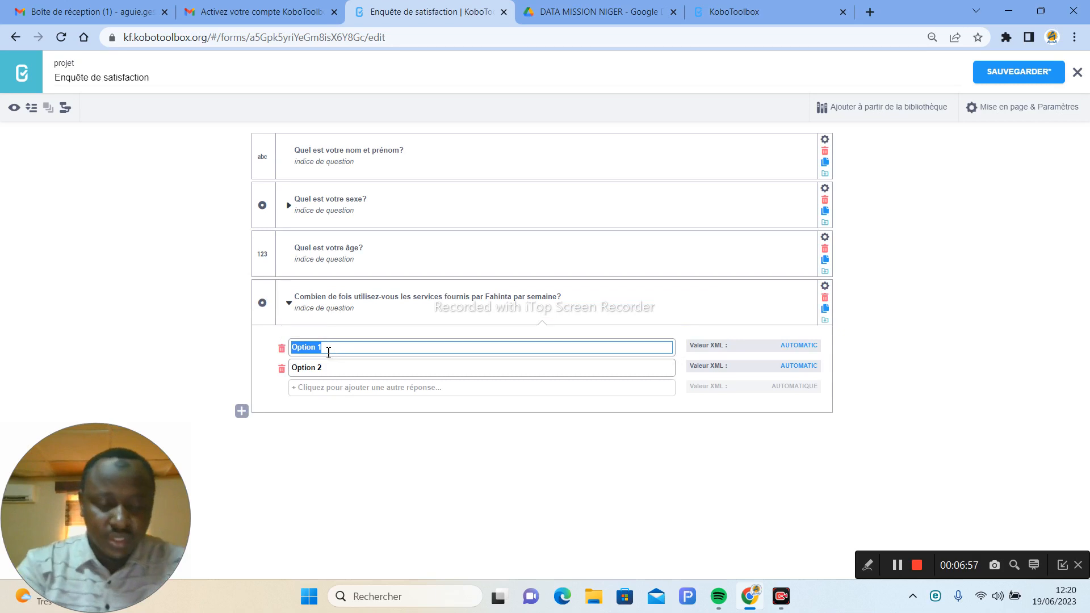
Step: Name the first two answer options of the weekly usage question "1 fois" and "2 fois"
{"action": "type", "text": "2"}
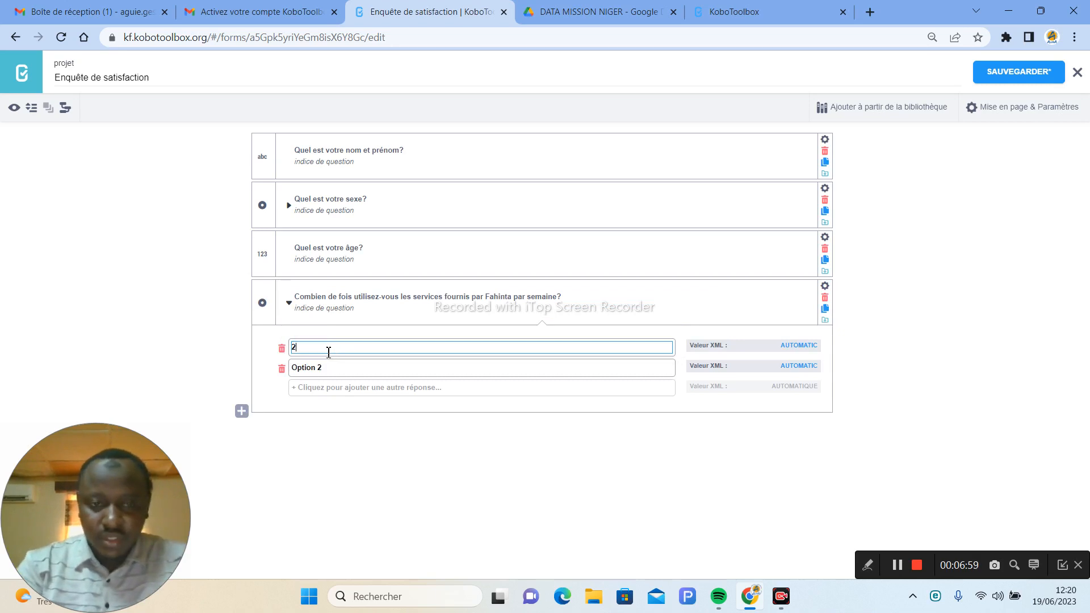
{"action": "key", "text": "BackSpace"}
{"action": "type", "text": "1"}
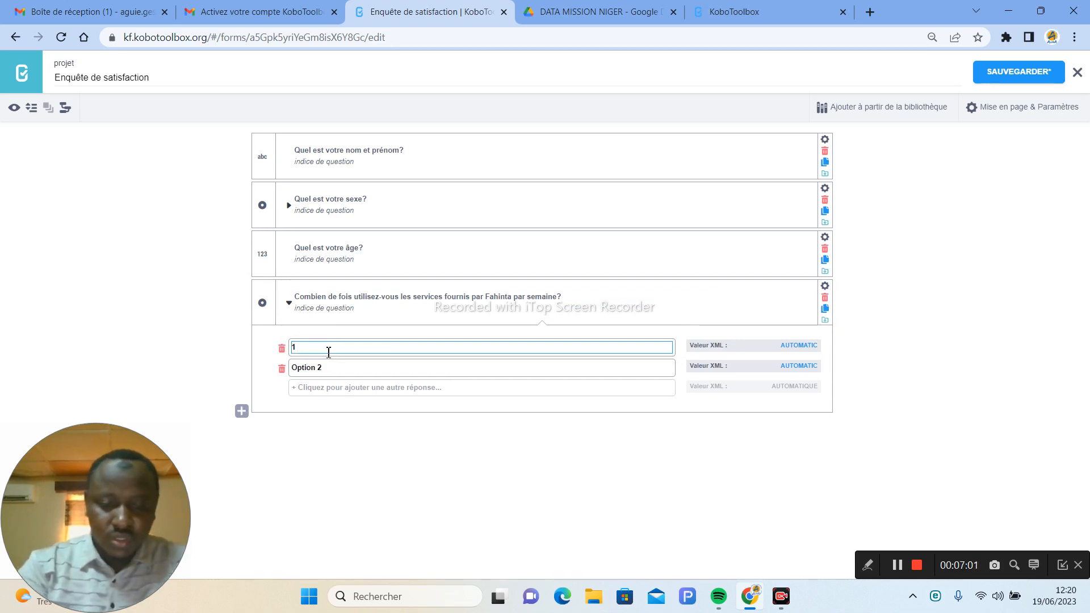
{"action": "key", "text": "Tab"}
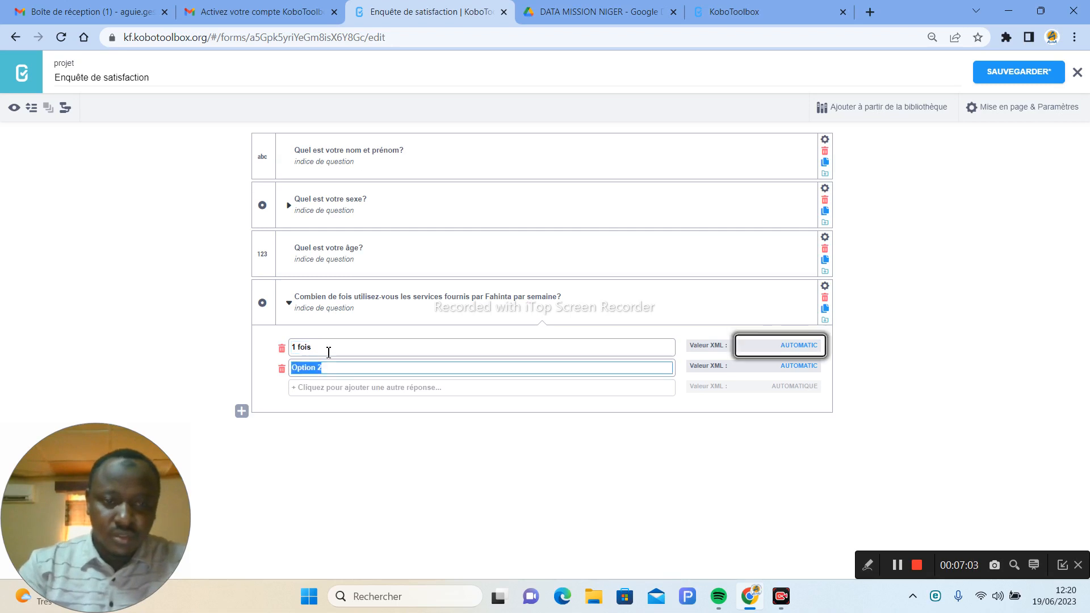
{"action": "key", "text": "Tab"}
{"action": "type", "text": "2"}
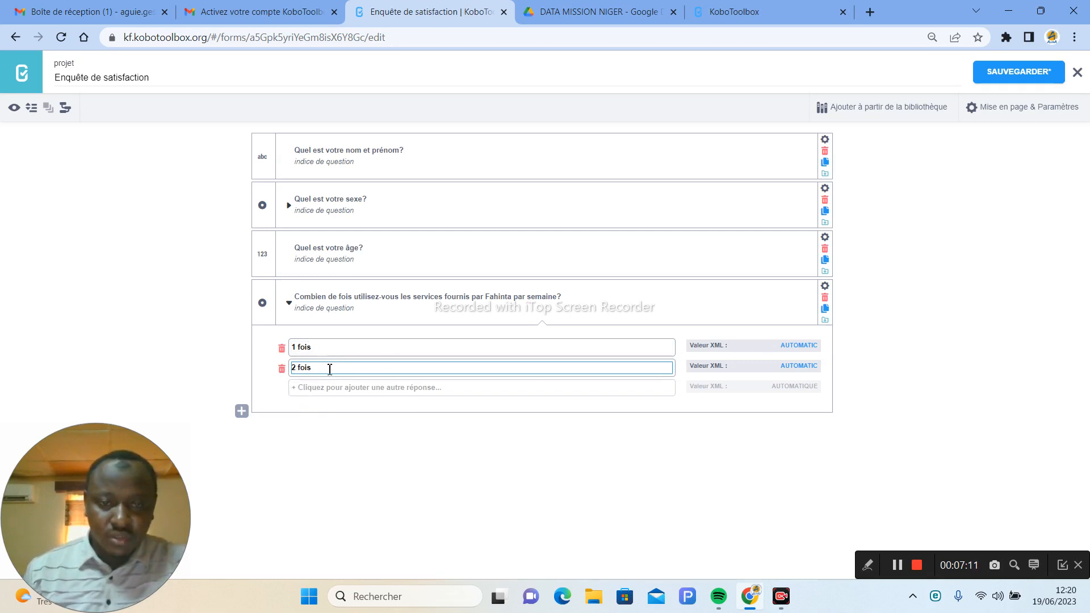
Step: Add two more answer options, "3 fois" and "4 à plus", to the weekly usage question
{"action": "left_click", "coordinate": [301, 388]}
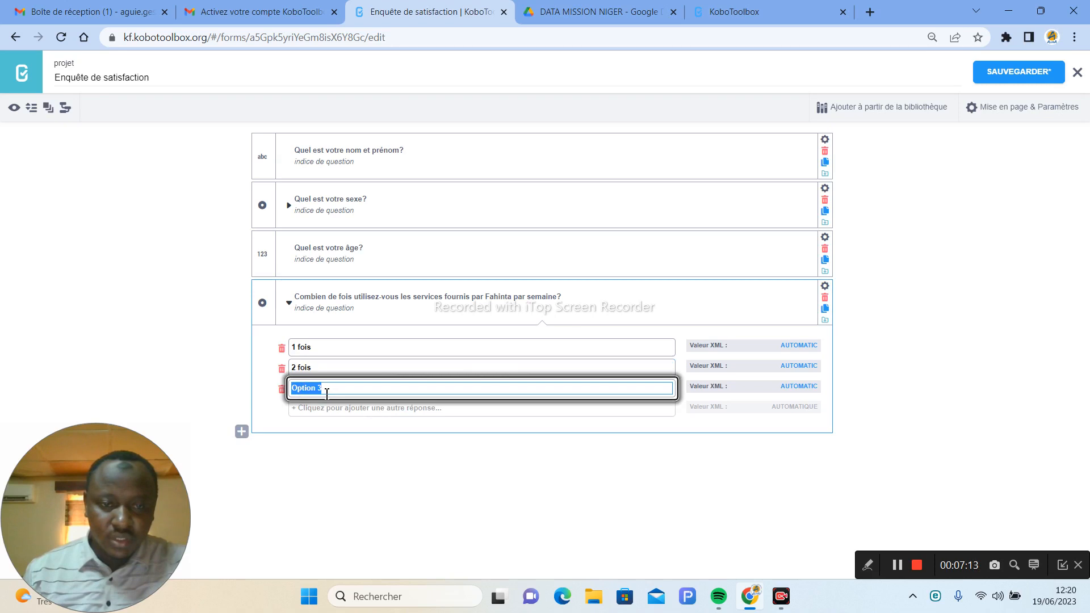
{"action": "type", "text": "3 fois"}
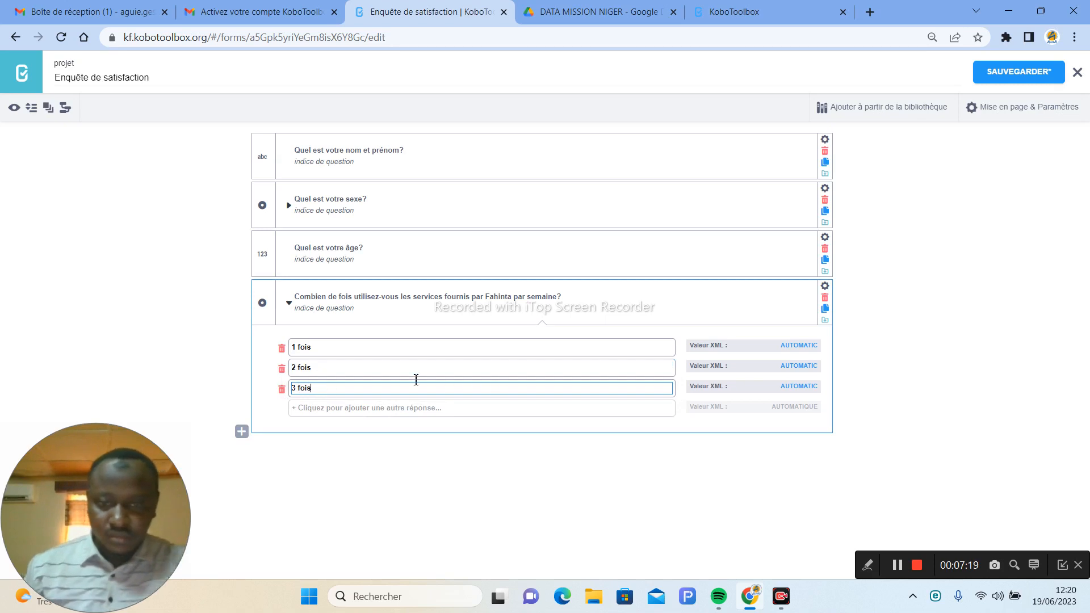
{"action": "left_click", "coordinate": [295, 408]}
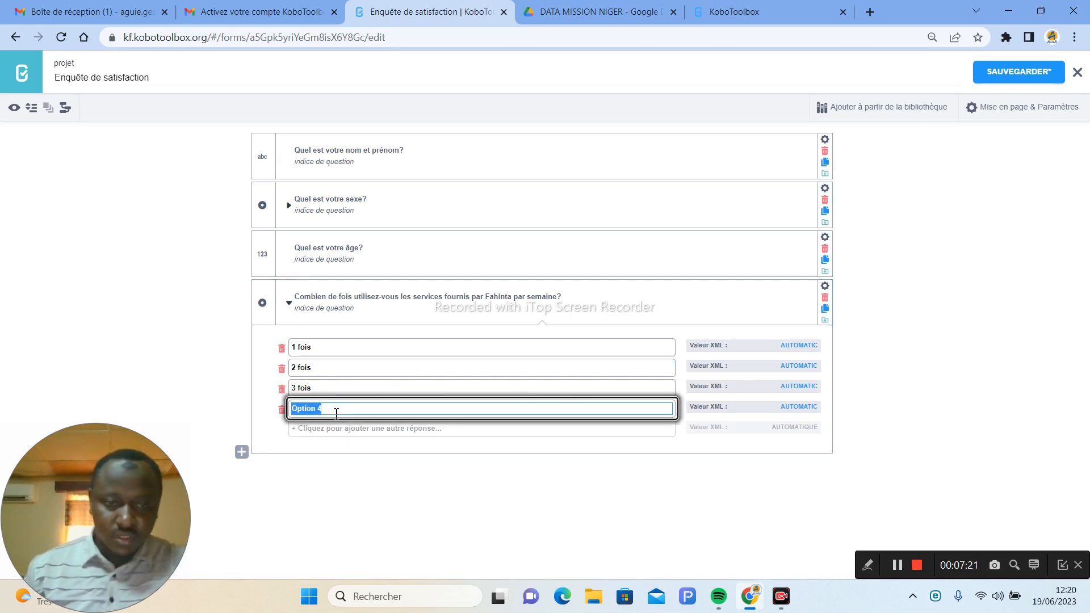
{"action": "type", "text": "4 à plus"}
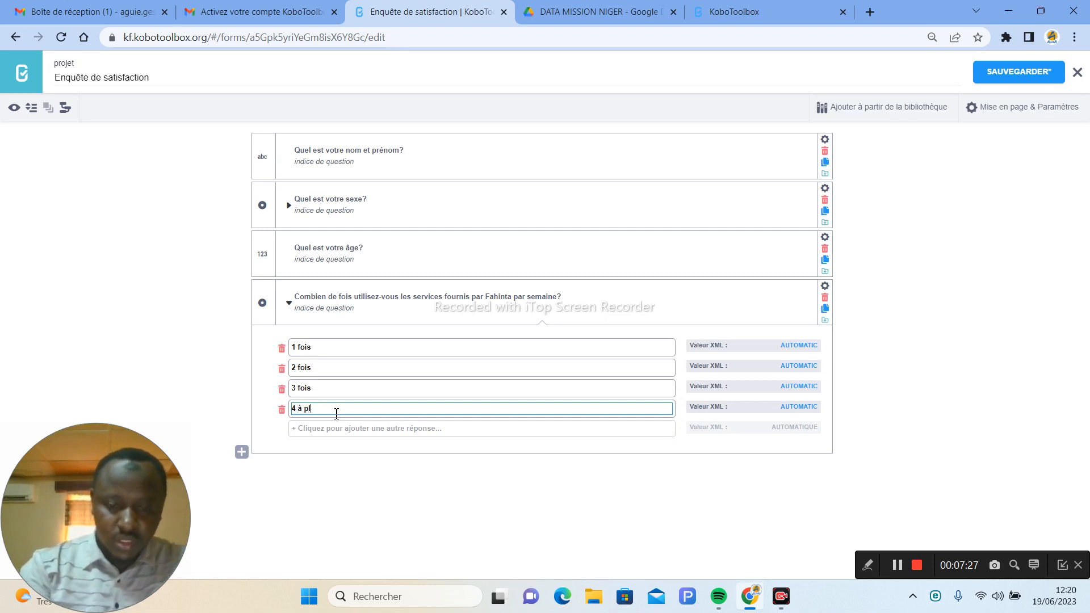
Step: Add a fifth answer option to the weekly usage question, move it above "1 fois" and name it "N/A"
{"action": "left_click", "coordinate": [297, 430]}
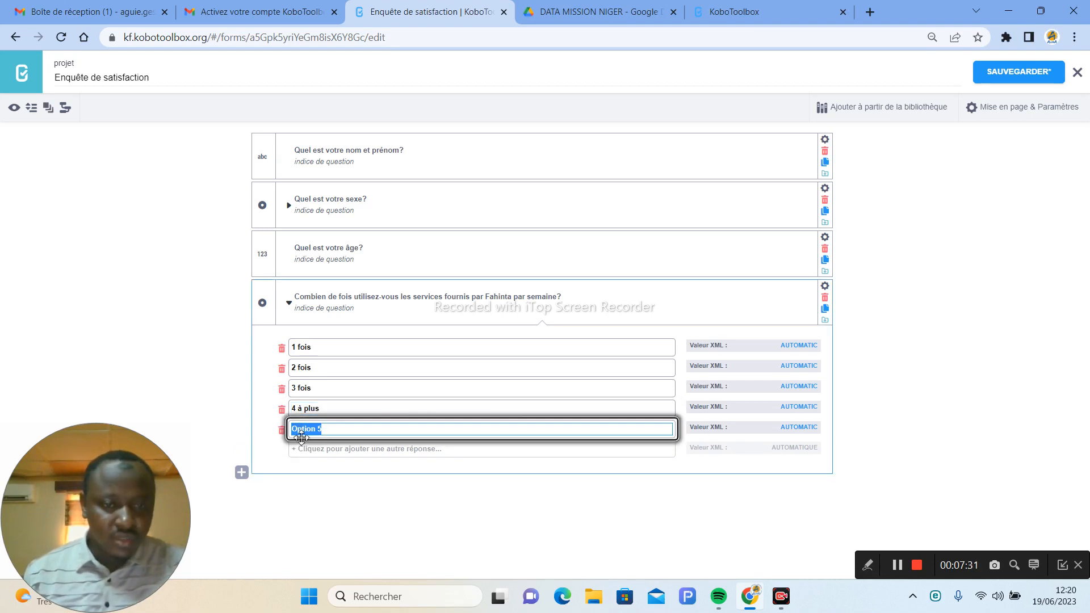
{"action": "left_click_drag", "start_coordinate": [291, 428], "coordinate": [291, 349]}
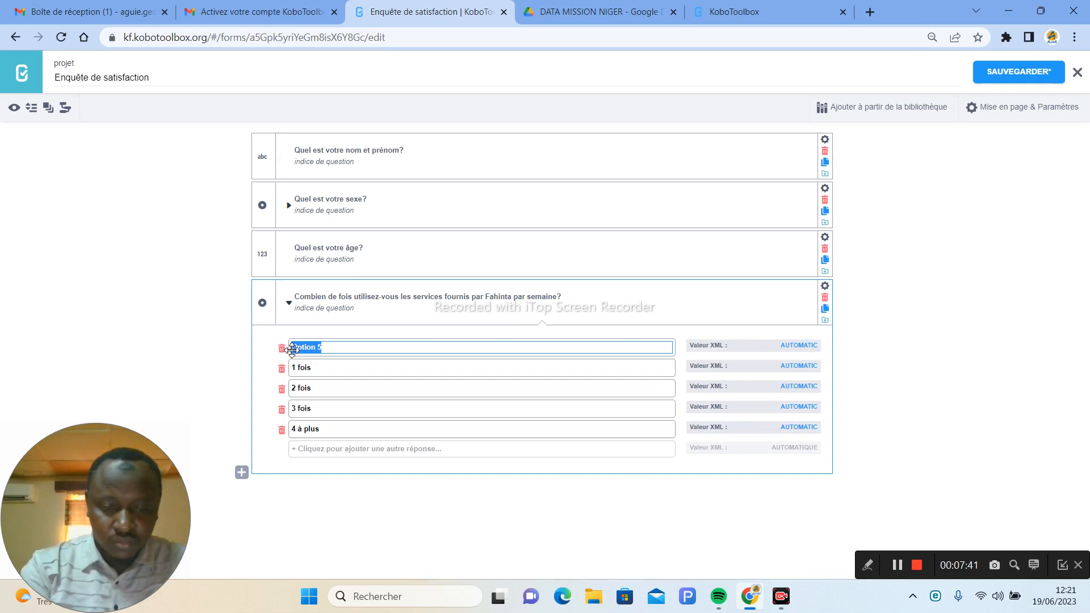
{"action": "key", "text": "BackSpace"}
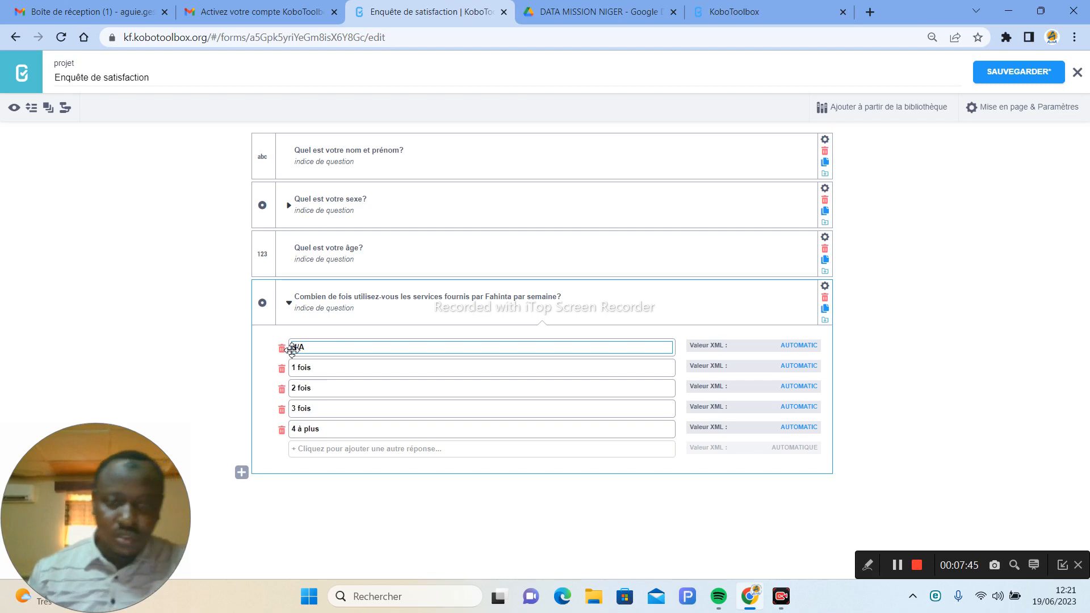
{"action": "left_click", "coordinate": [311, 472]}
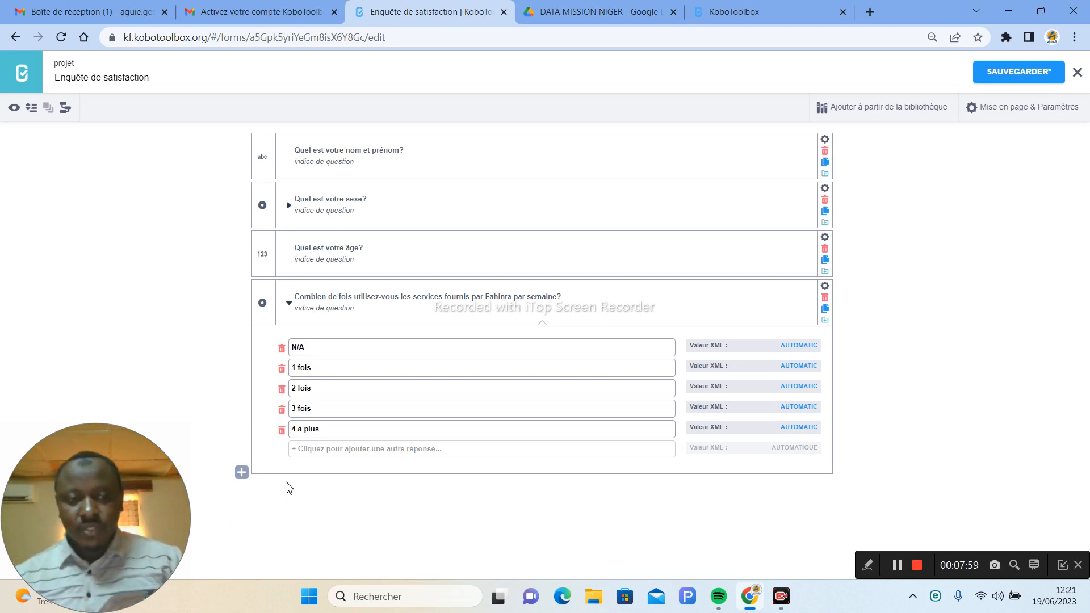
Step: Add the question "enregistrez l'enplacement" below the weekly usage question with the answer type Position
{"action": "left_click", "coordinate": [241, 473]}
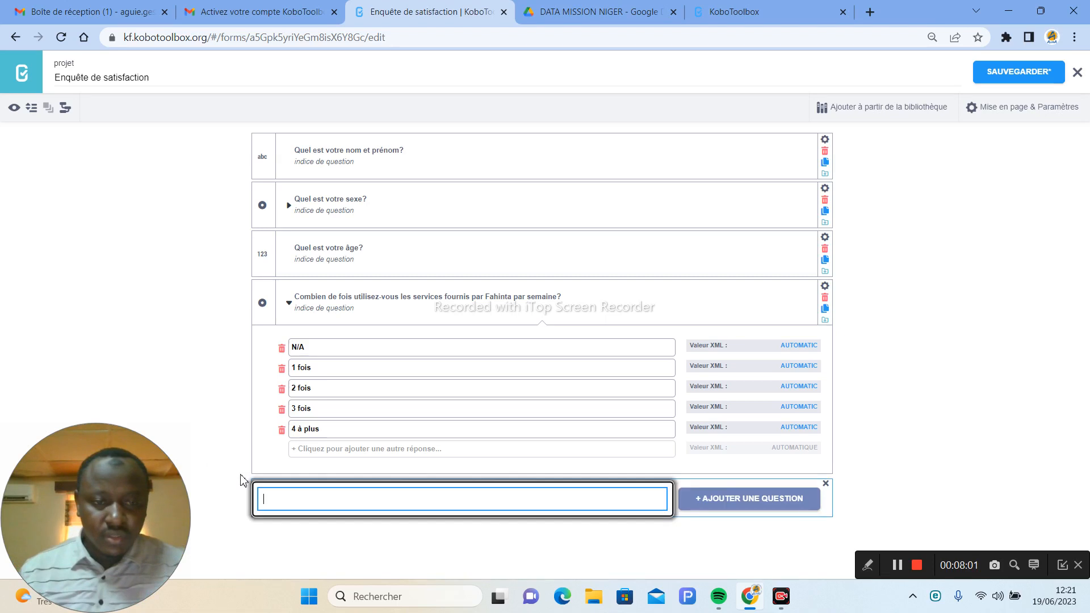
{"action": "left_click", "coordinate": [749, 498]}
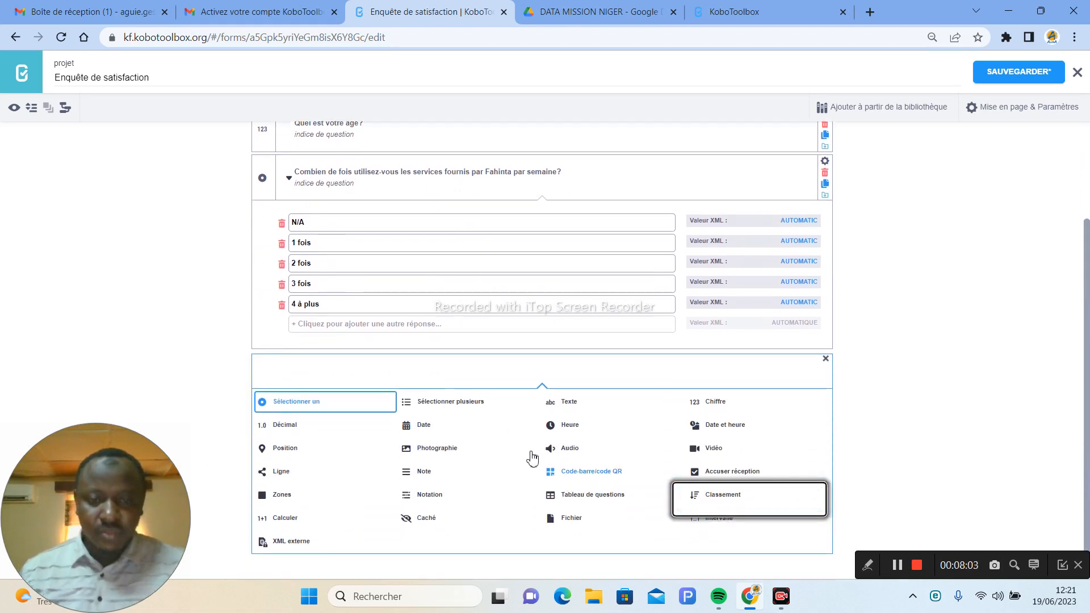
{"action": "left_click", "coordinate": [393, 368]}
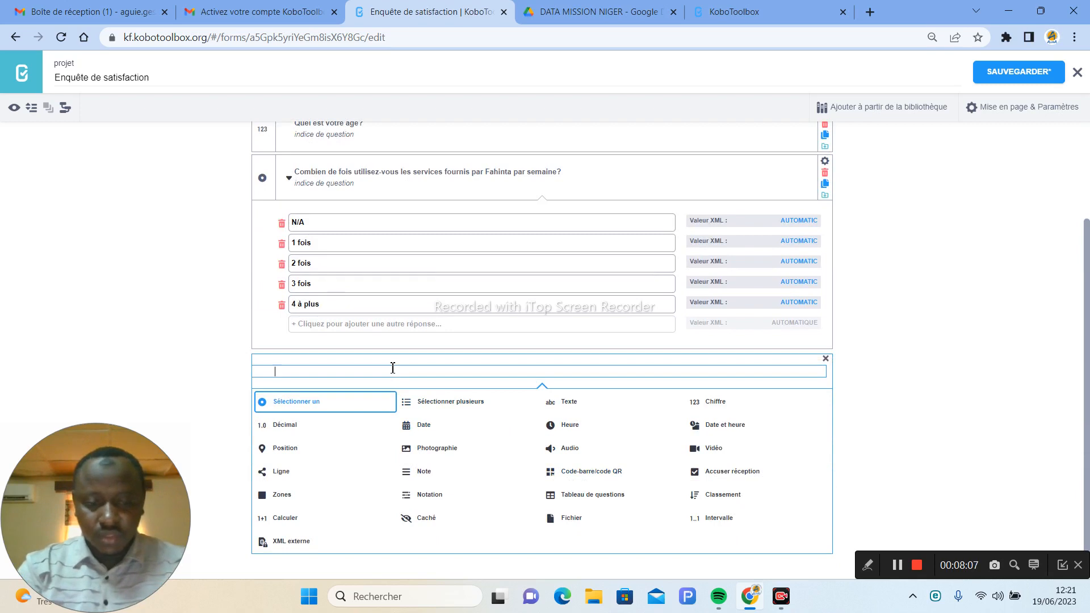
{"action": "type", "text": "enregistrez l'enplacement"}
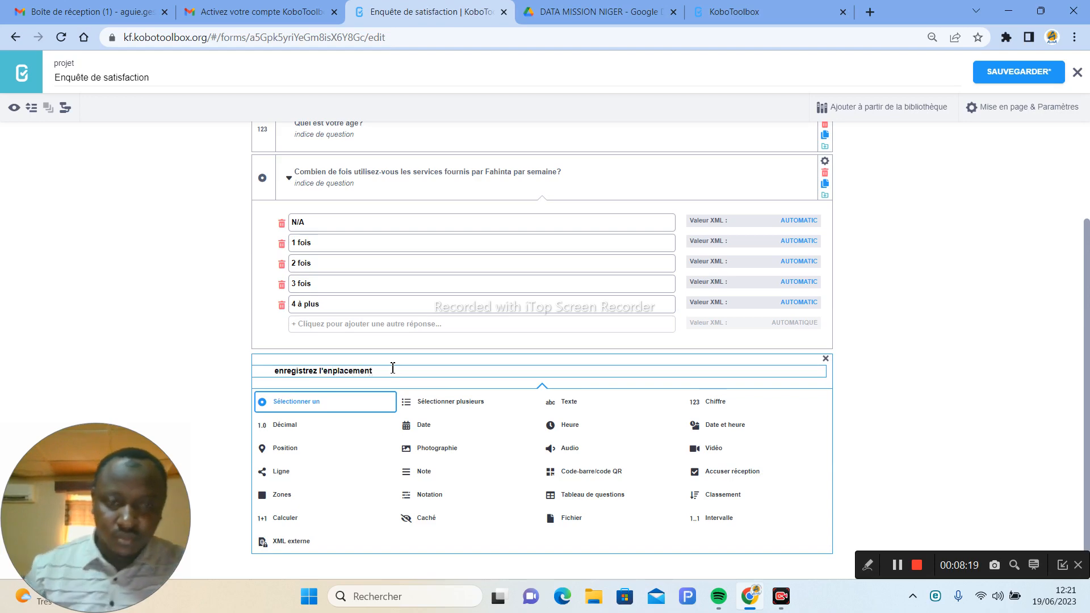
{"action": "left_click", "coordinate": [290, 451]}
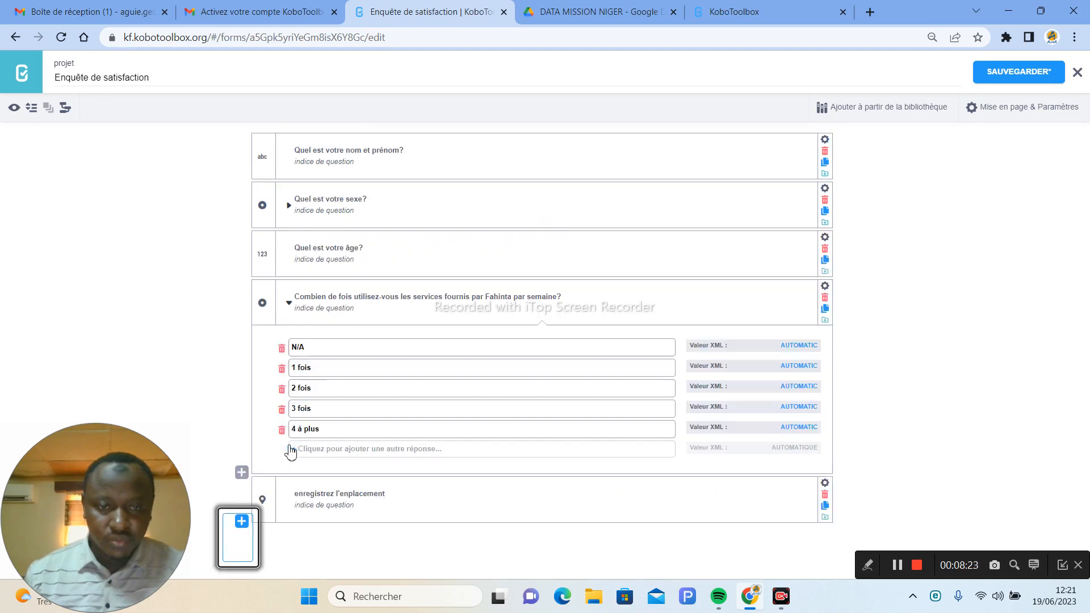
Step: Correct the misspelled word in the location question to "emplacement" using the spelling suggestion
{"action": "left_click", "coordinate": [353, 497]}
{"action": "double_click", "coordinate": [373, 495]}
{"action": "right_click", "coordinate": [372, 494]}
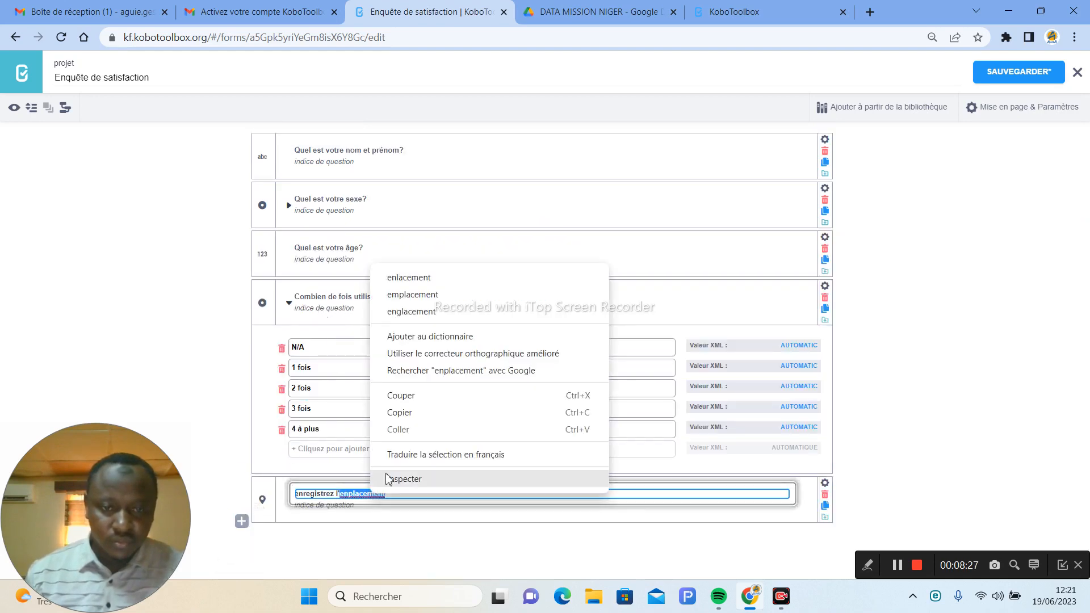
{"action": "left_click", "coordinate": [424, 294]}
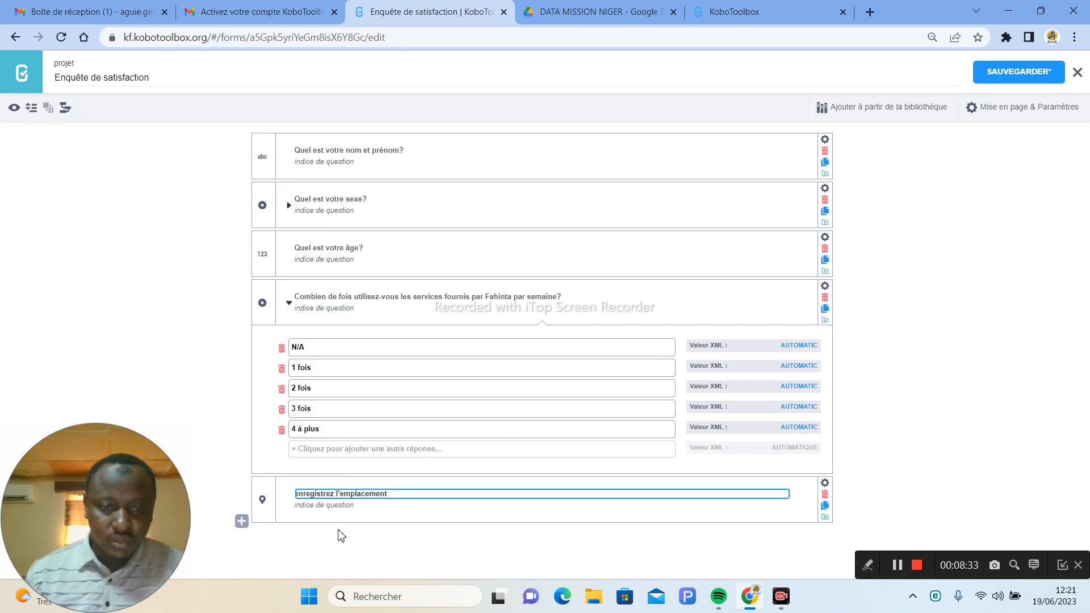
Step: Add a Date question below the location question and title it "Entrez la date"
{"action": "left_click", "coordinate": [242, 521]}
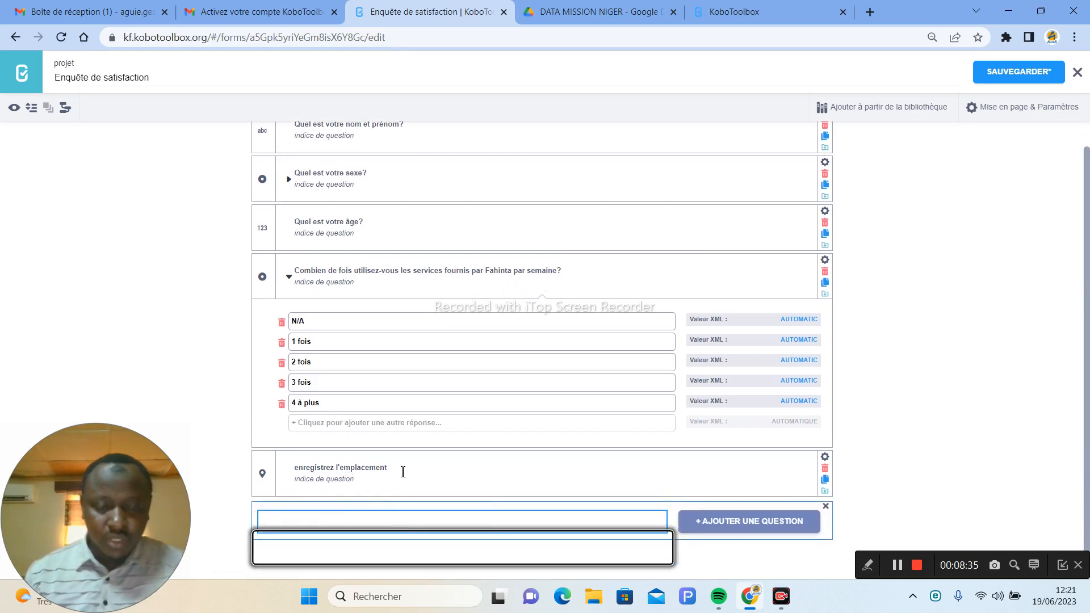
{"action": "left_click", "coordinate": [747, 531]}
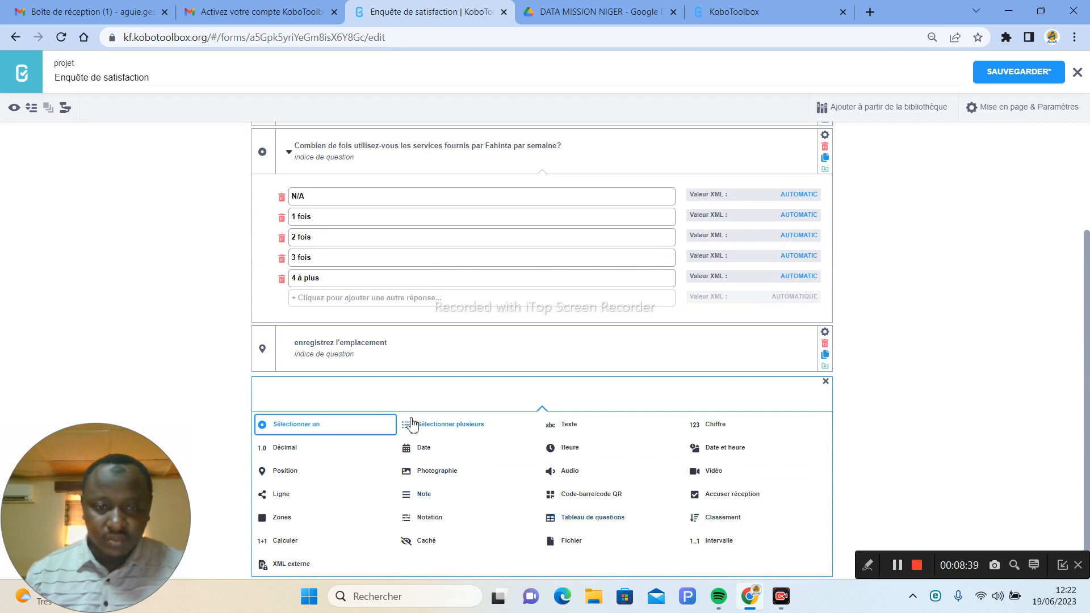
{"action": "left_click", "coordinate": [424, 450]}
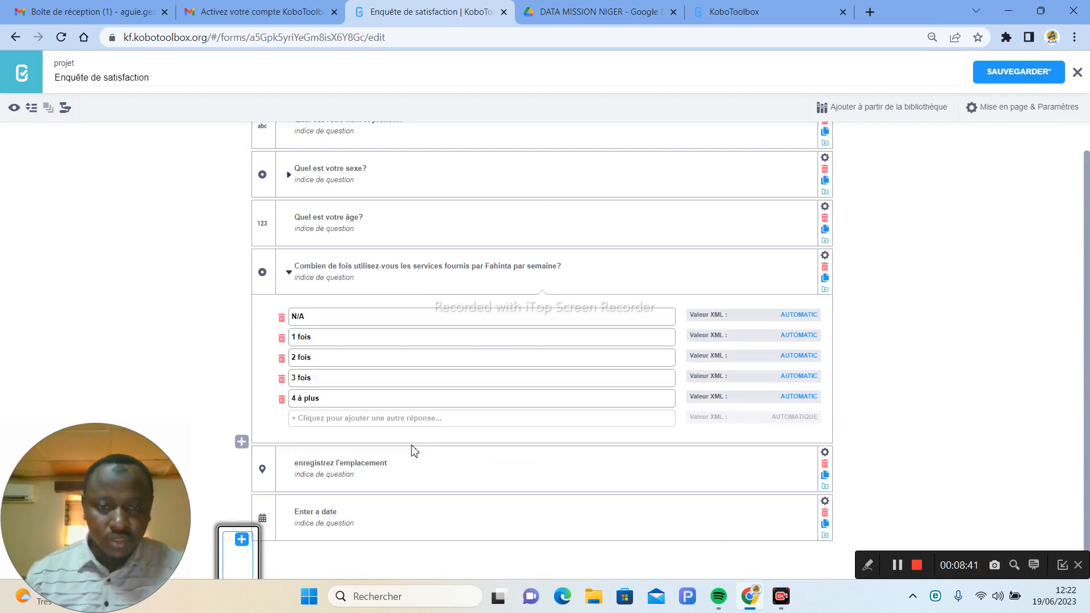
{"action": "left_click", "coordinate": [318, 509]}
{"action": "left_click_drag", "start_coordinate": [344, 512], "coordinate": [286, 510]}
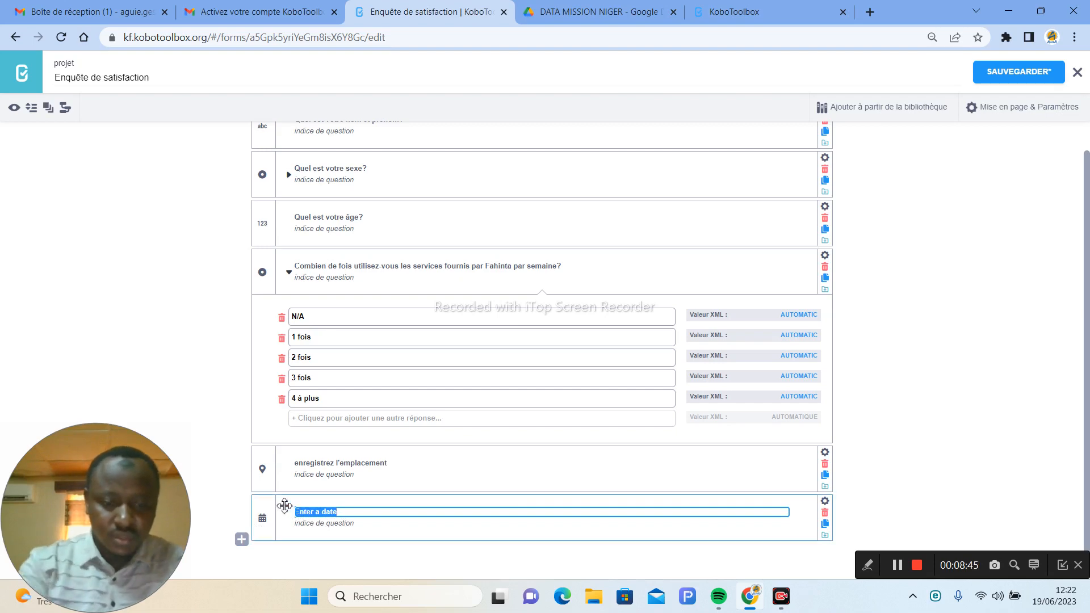
{"action": "key", "text": "BackSpace"}
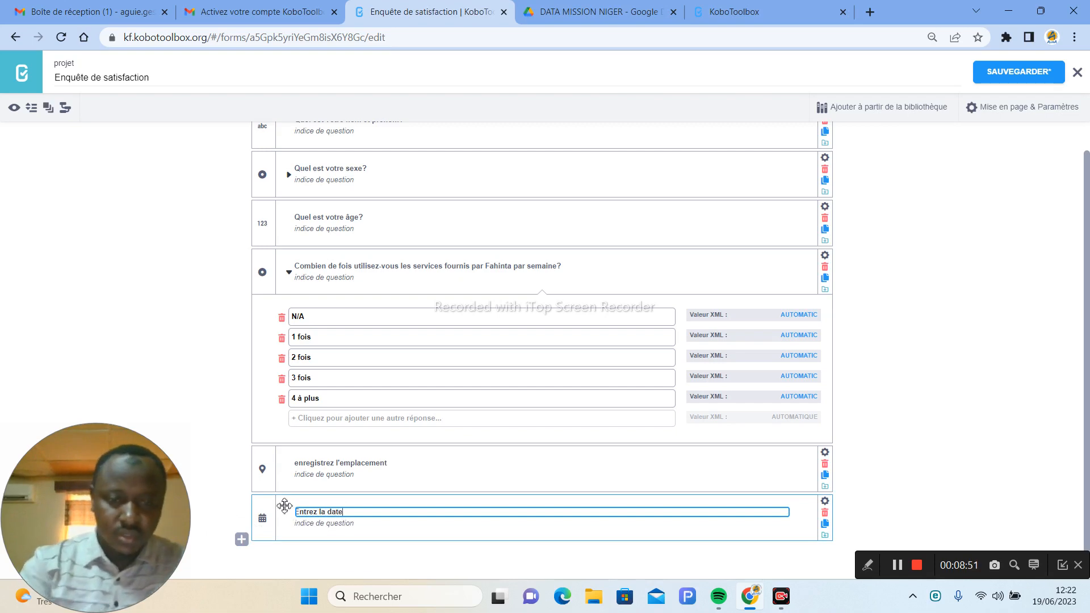
{"action": "left_click", "coordinate": [218, 503]}
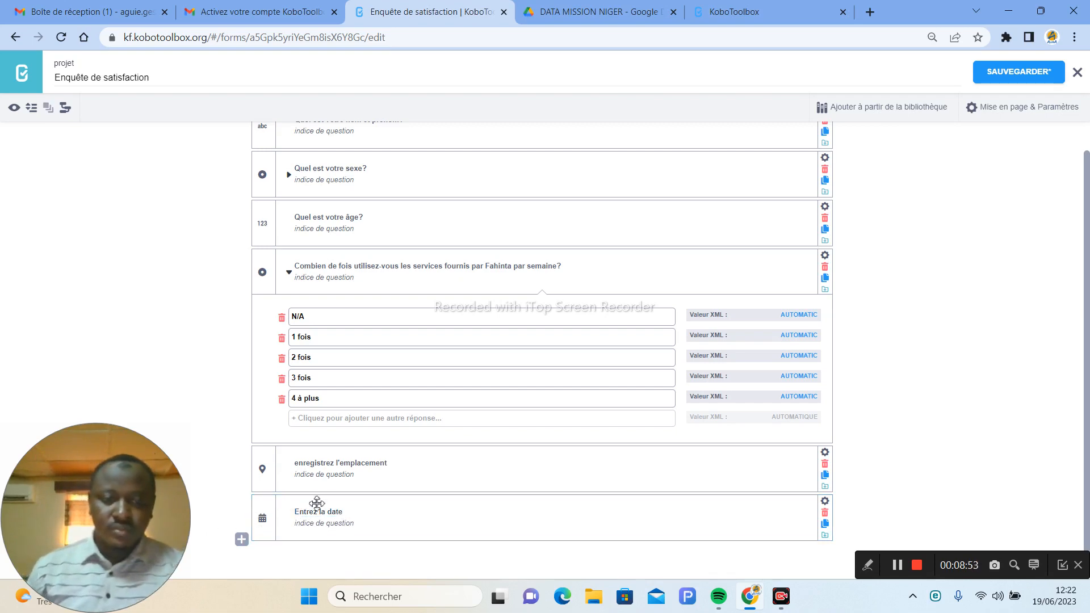
Step: Collapse the answer options of the weekly usage question and save the form
{"action": "scroll", "coordinate": [355, 451], "scroll_direction": "up", "scroll_amount": 1}
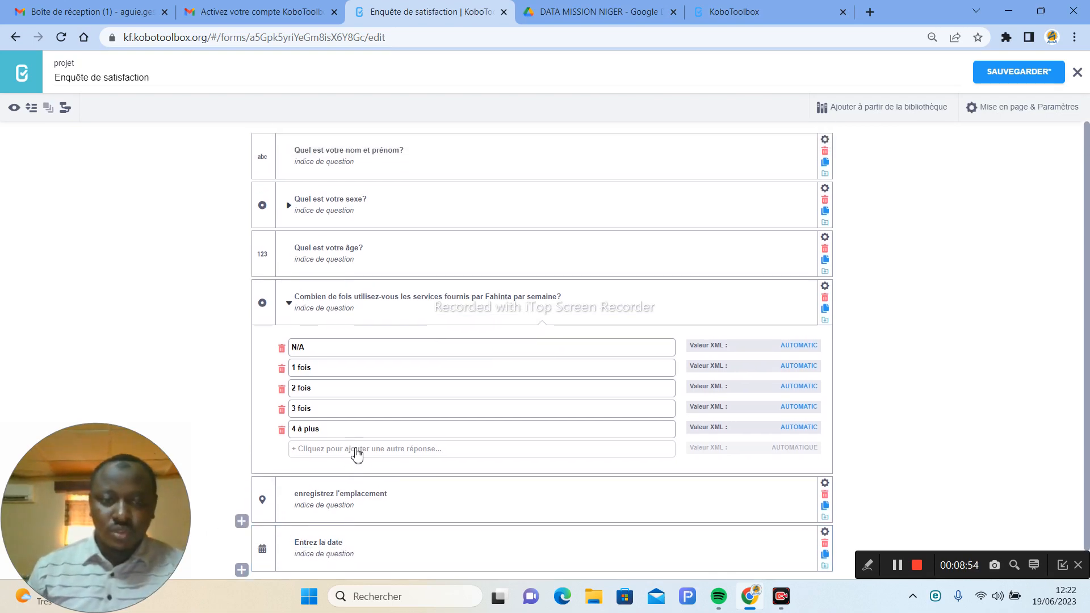
{"action": "left_click", "coordinate": [288, 303]}
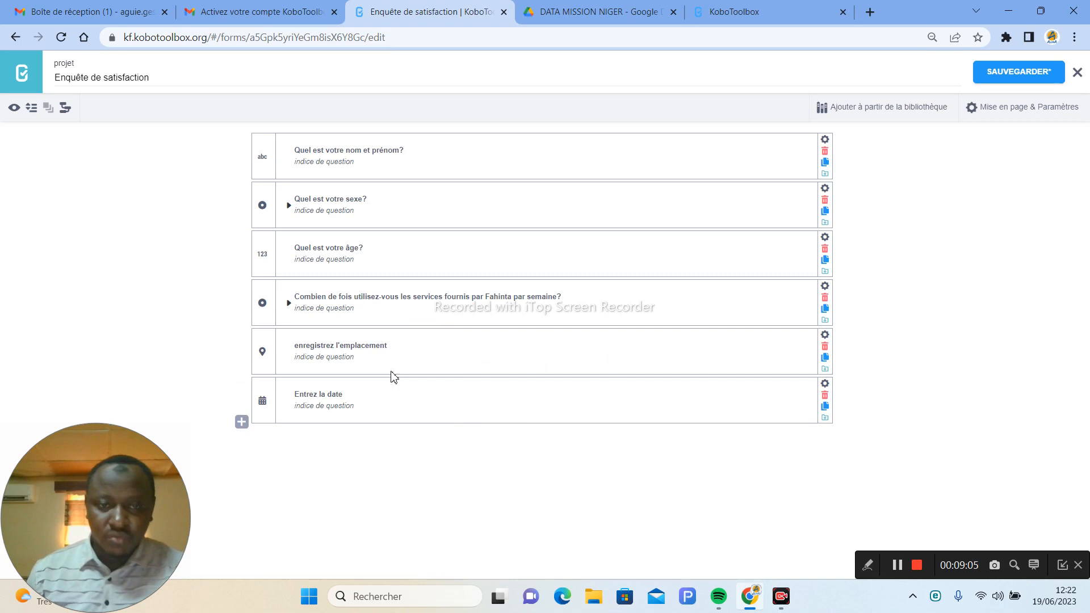
{"action": "left_click", "coordinate": [1020, 75]}
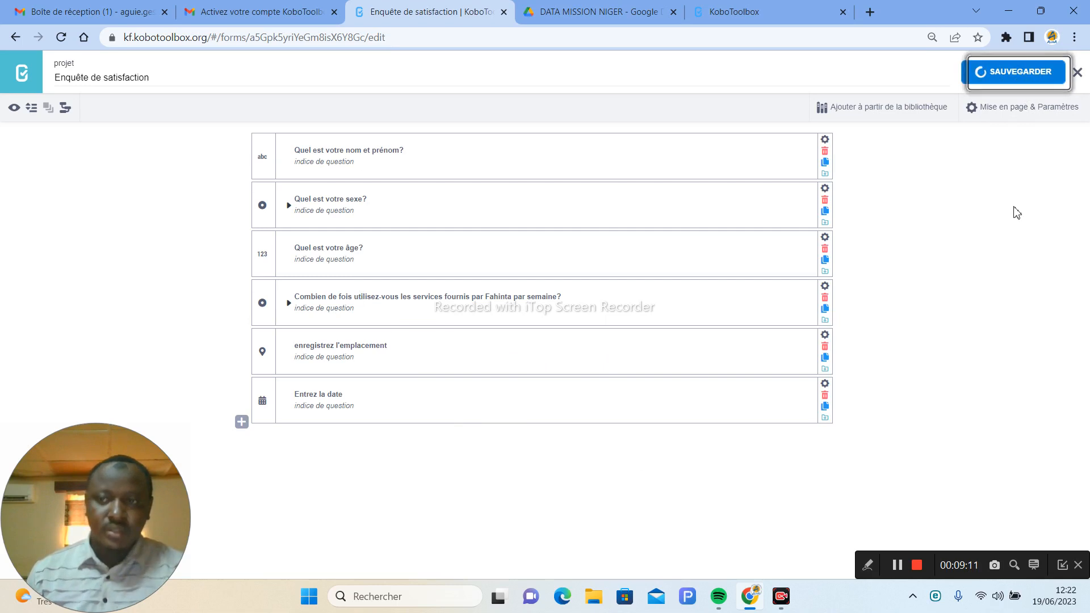